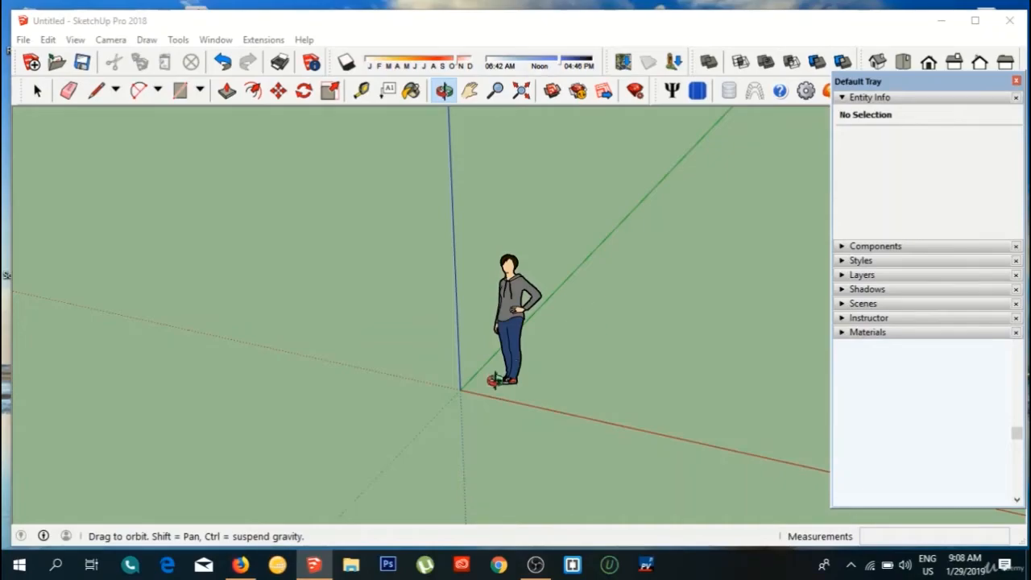
Step: Switch to Firefox and download the free Skelion version 5.2.4 plugin, saving the .rbz file
left_click(241, 564)
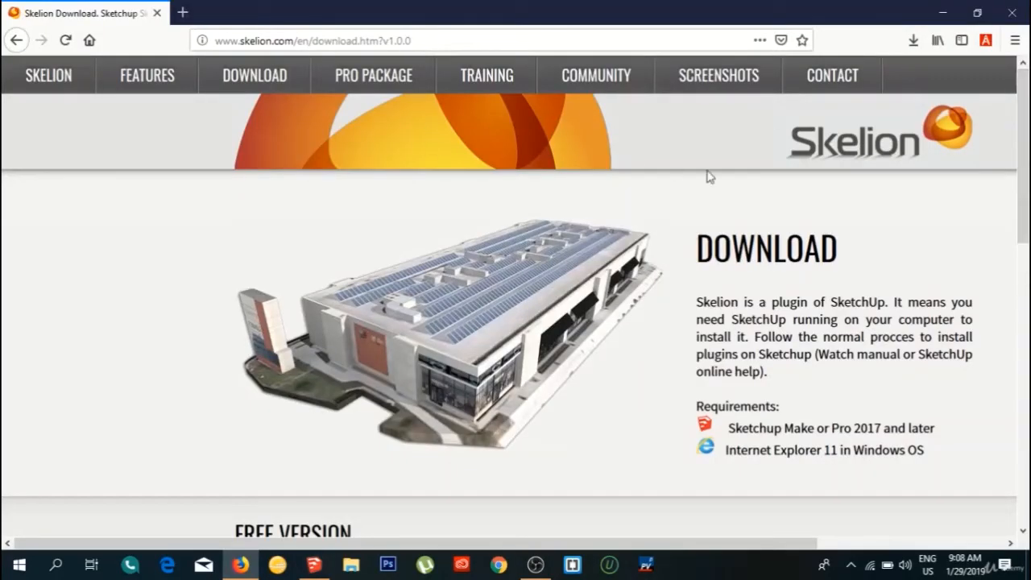
scroll(773, 361, "down", 4)
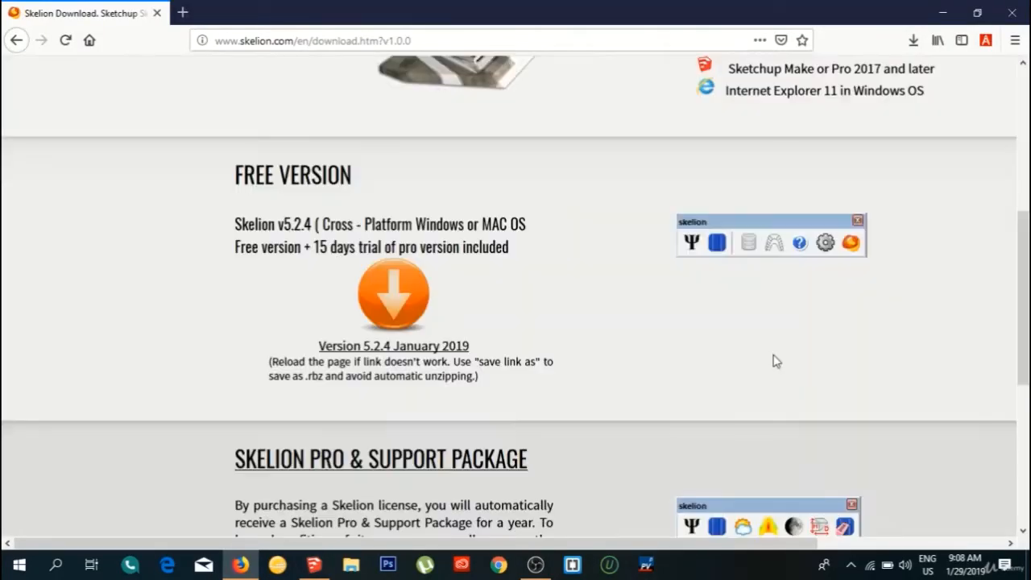
left_click(413, 300)
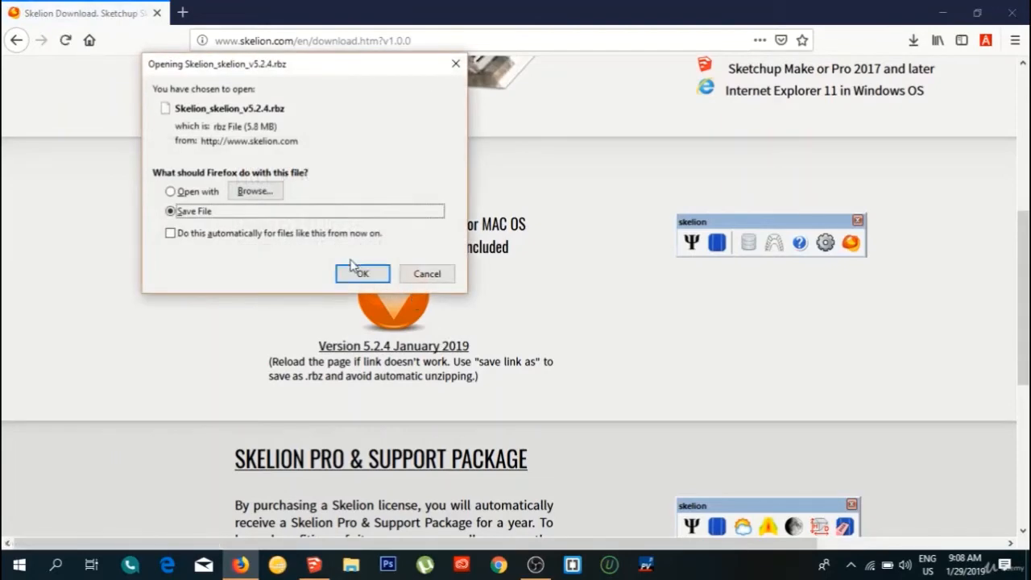
left_click(358, 273)
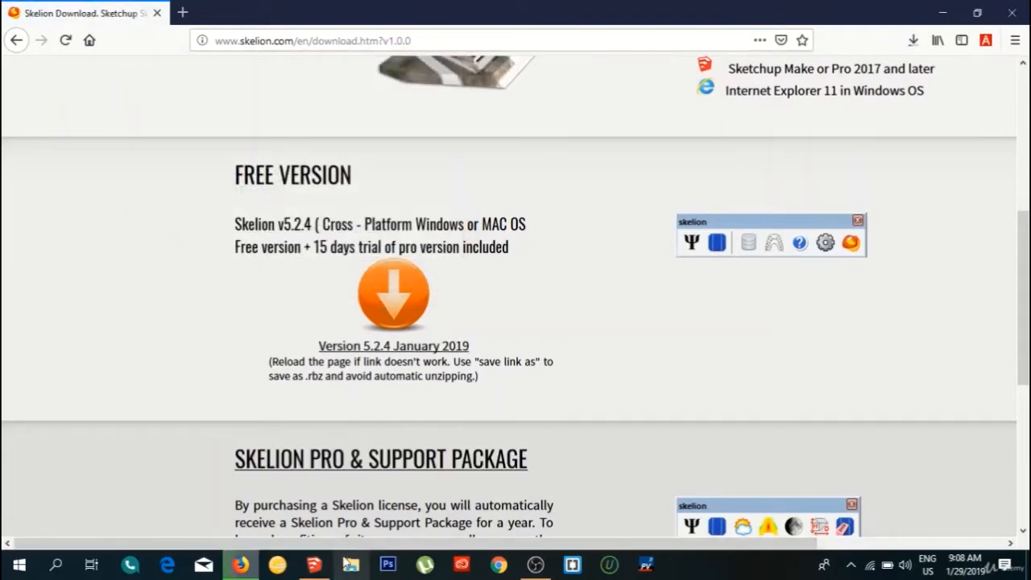
Step: Switch to SketchUp and open the Extension Manager to review the installed extensions
left_click(313, 564)
left_click(214, 40)
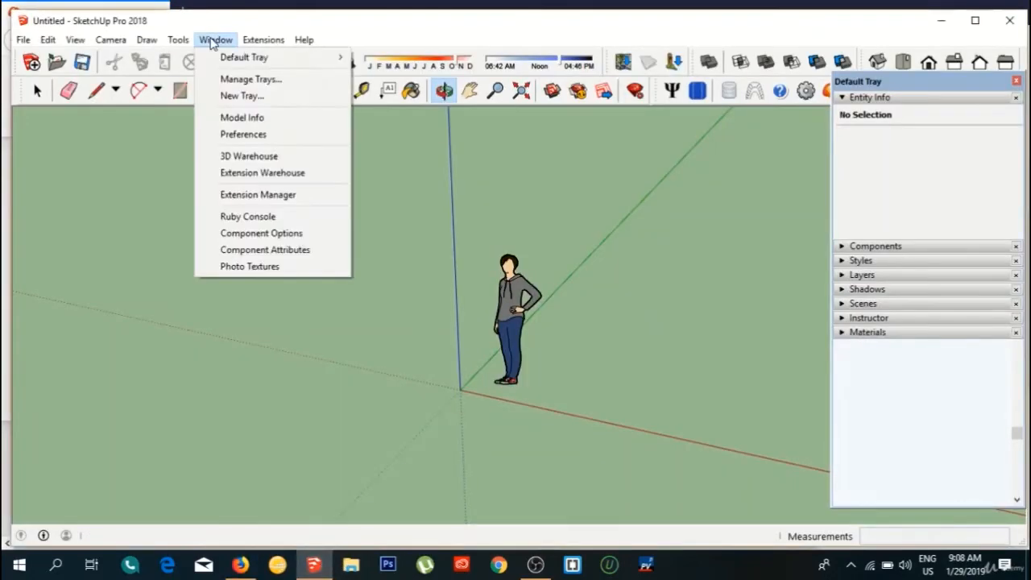
left_click(265, 195)
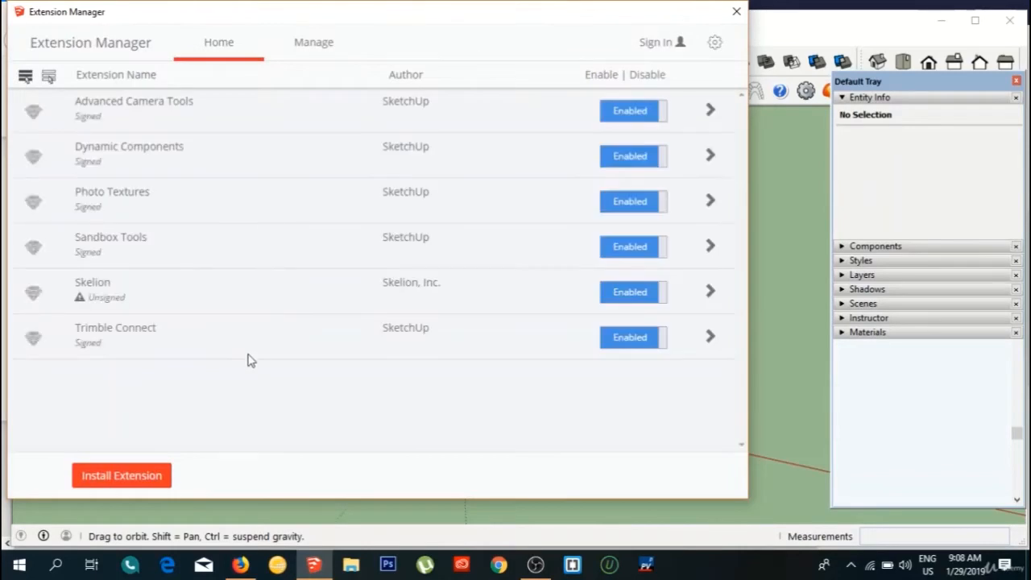
left_click(153, 476)
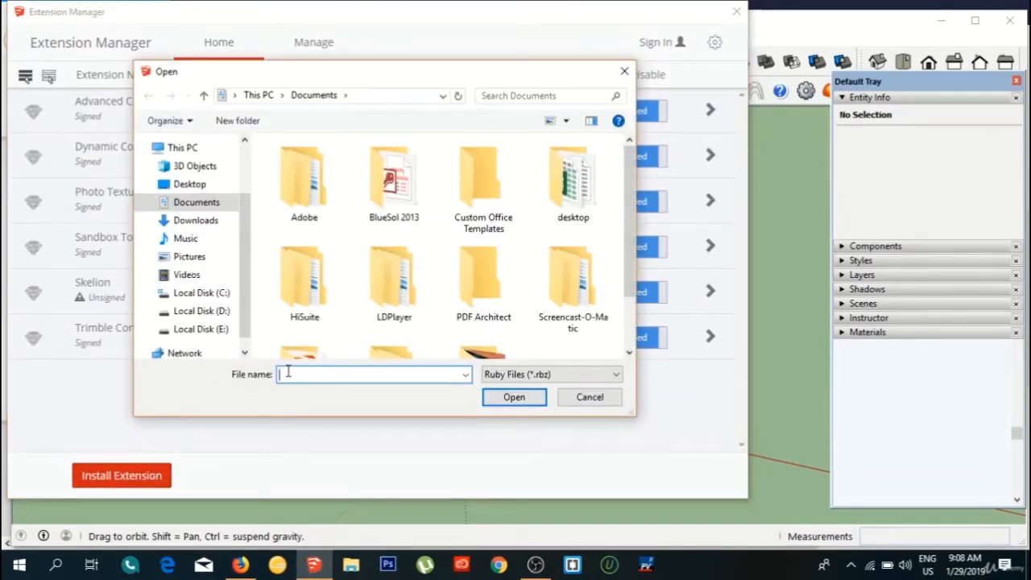
type("s")
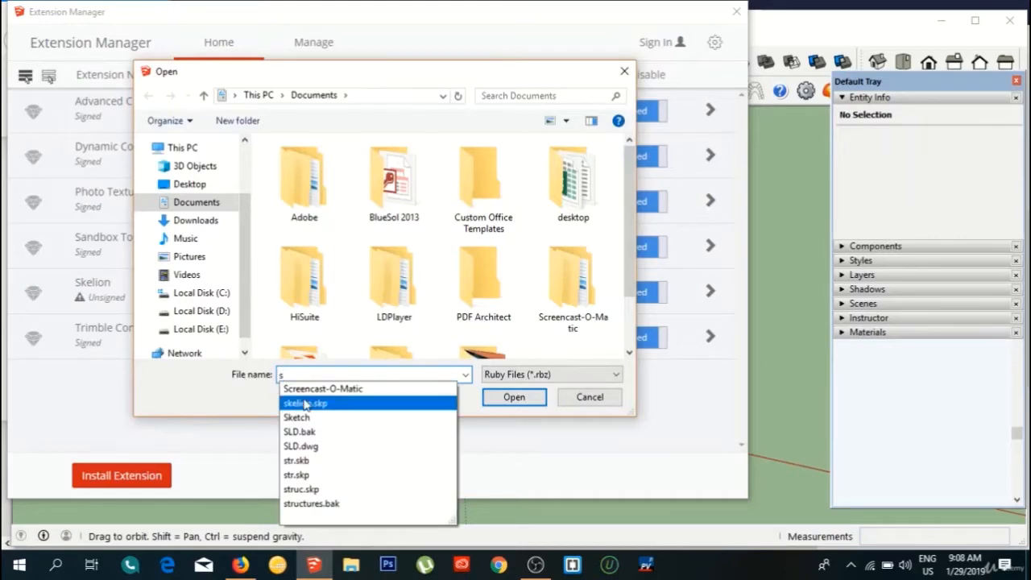
left_click(306, 404)
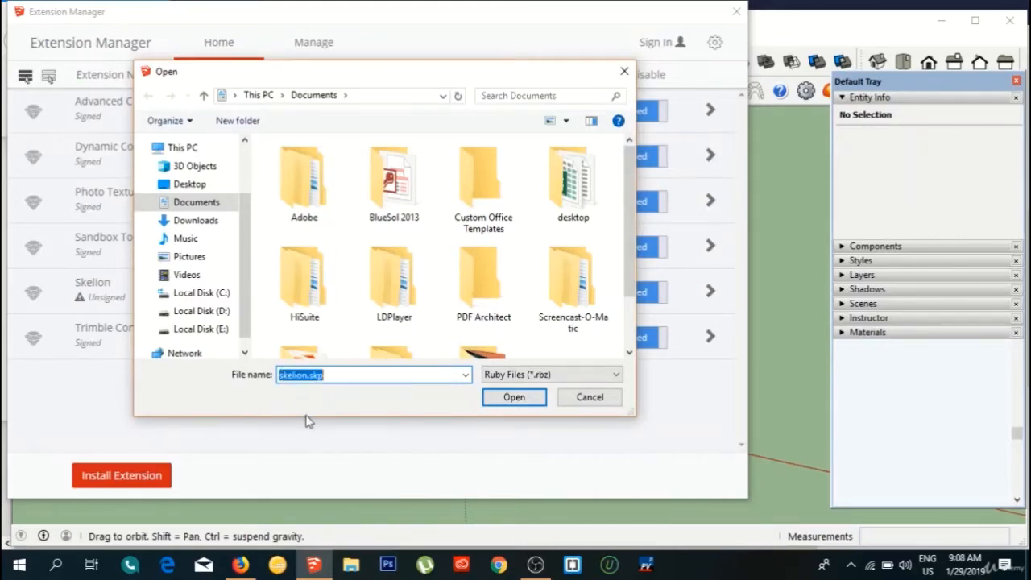
left_click(589, 397)
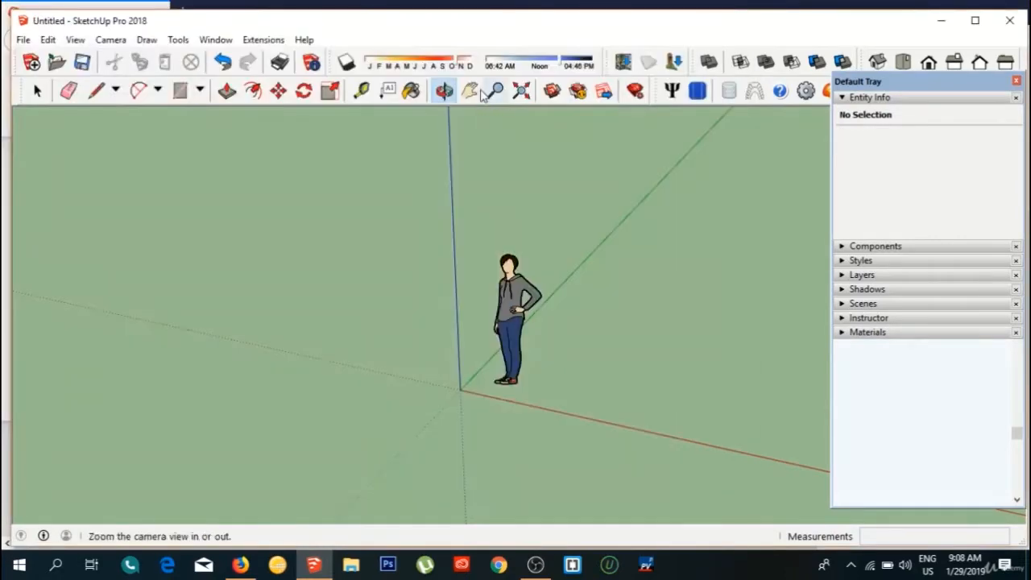
Step: Draw a 10 by 9 m rectangle on the ground between the red and green axes
left_click(471, 91)
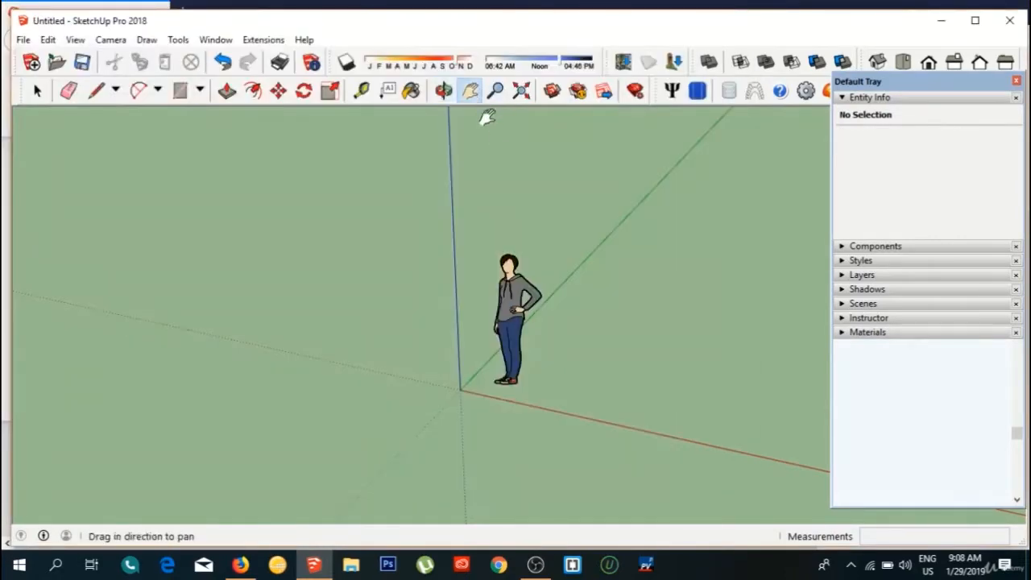
left_click_drag(481, 141, 456, 146)
left_click_drag(886, 85, 895, 87)
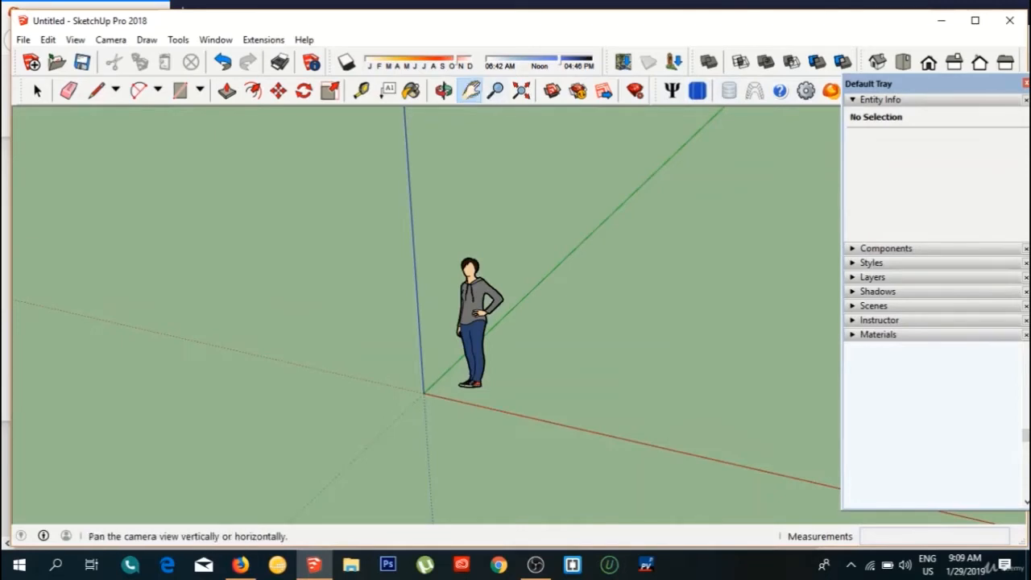
left_click_drag(514, 215, 331, 269)
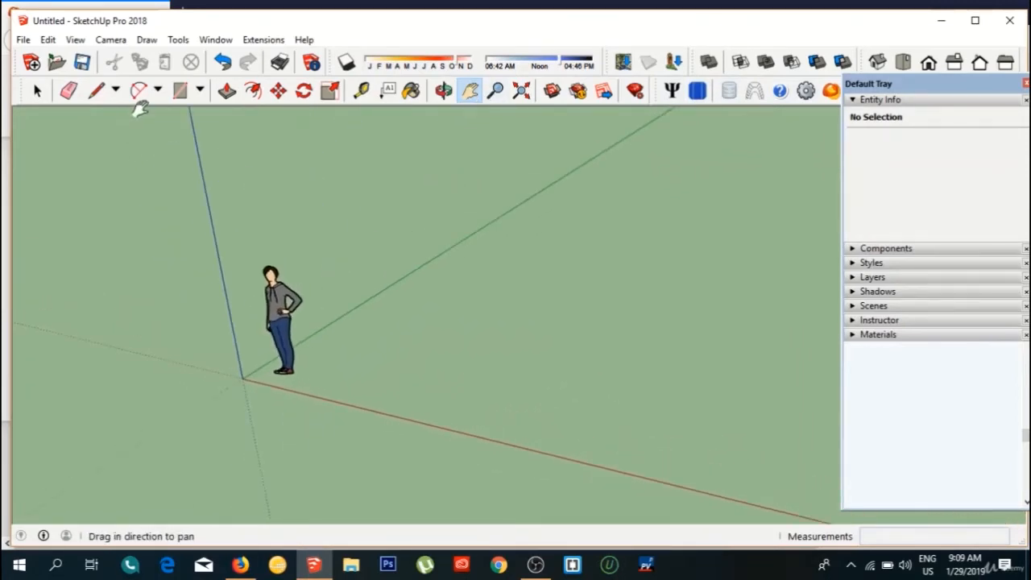
left_click(181, 91)
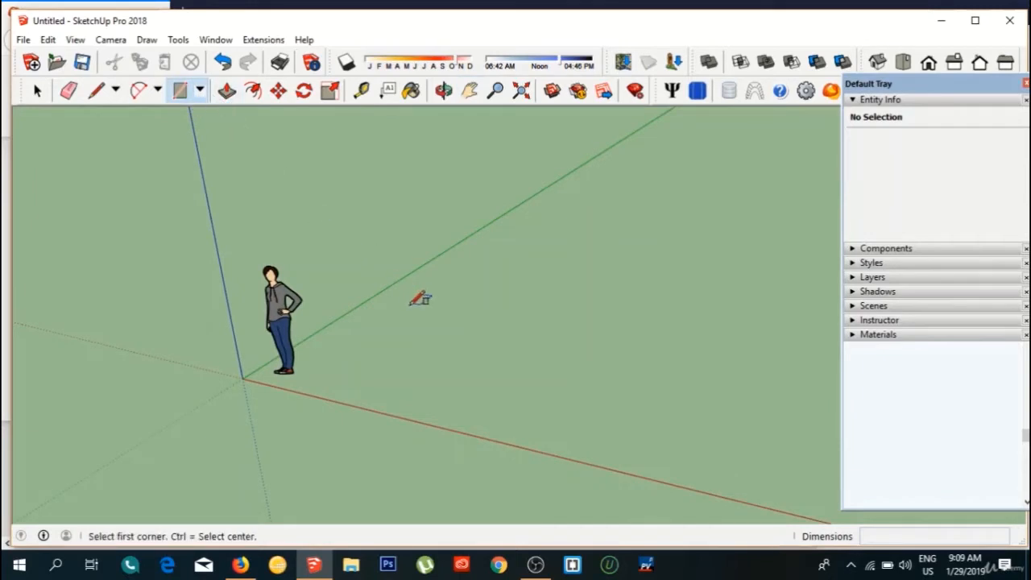
left_click(430, 337)
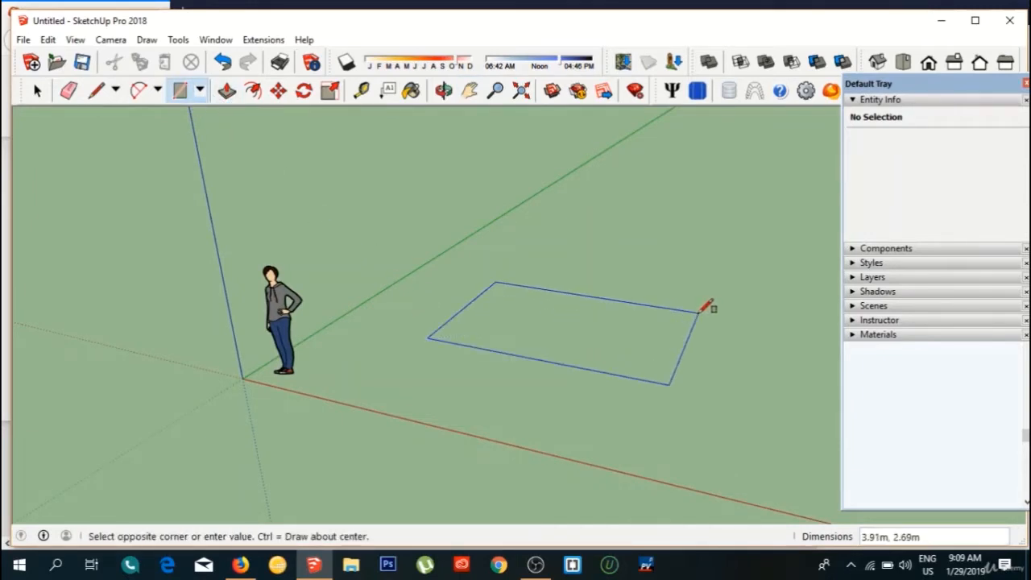
type("10,9")
key("Return")
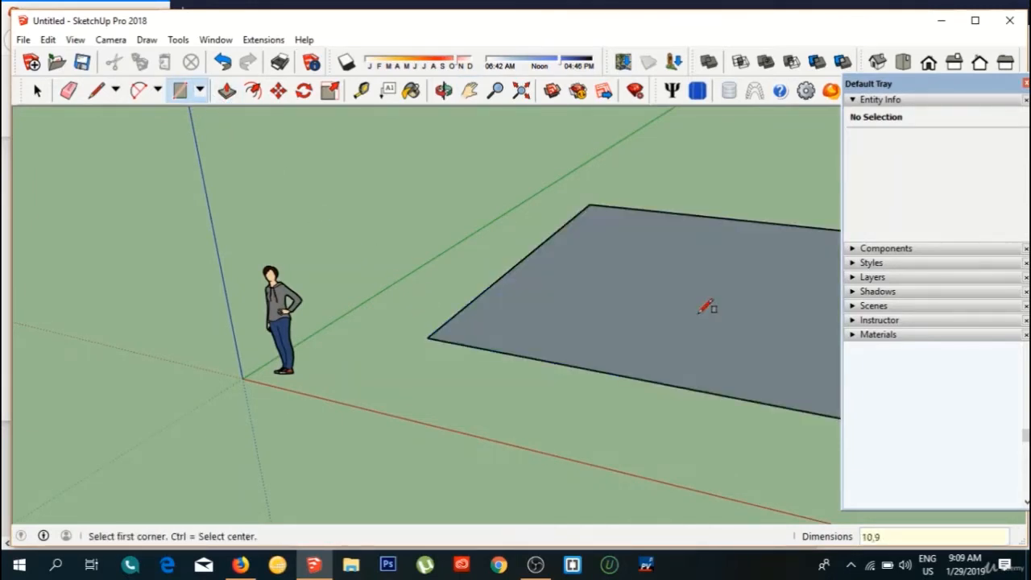
Step: Push/Pull the rectangle up 3 m to form the building block
left_click(470, 90)
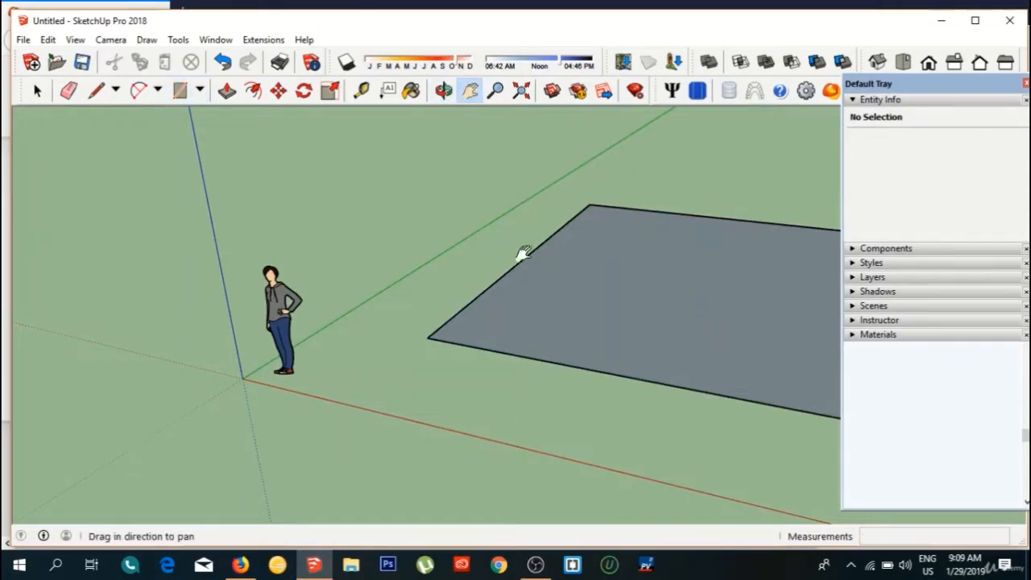
left_click_drag(525, 255, 296, 255)
scroll(296, 255, "down", 3)
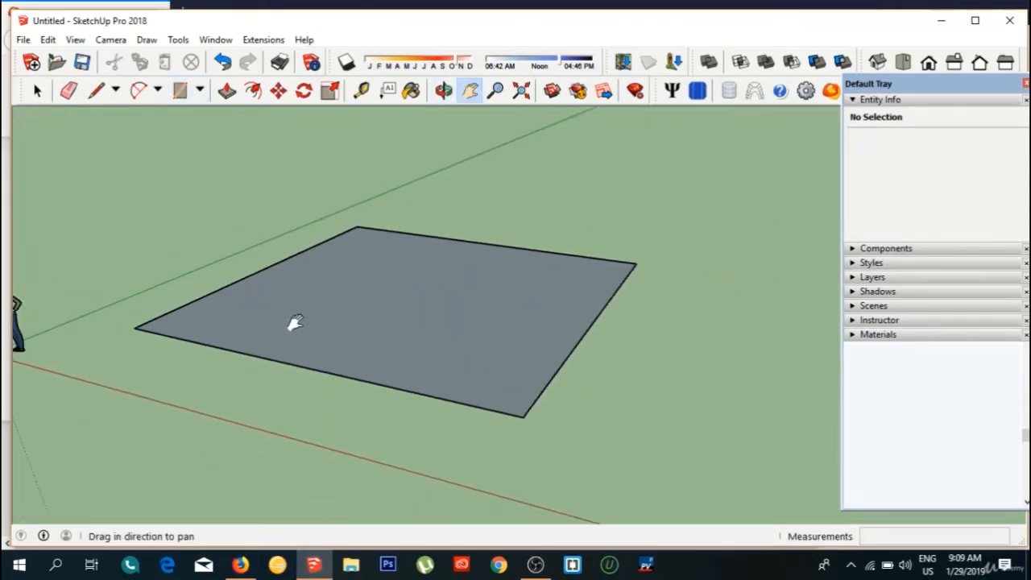
left_click(226, 90)
left_click(444, 352)
type("3")
key("Return")
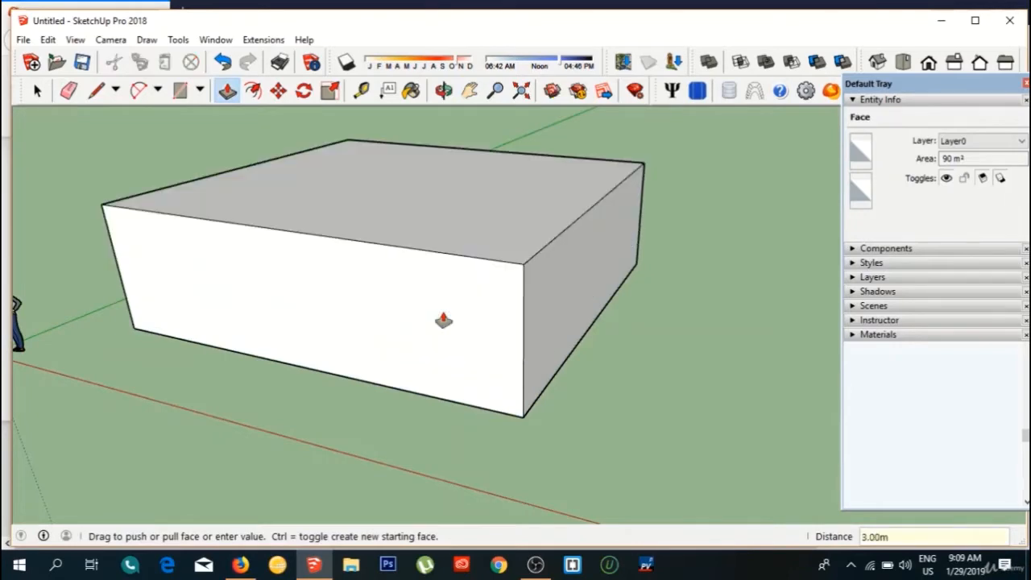
Step: Offset the edges of the block's top face inward by 0.2 m
left_click(470, 90)
left_click_drag(466, 117, 474, 377)
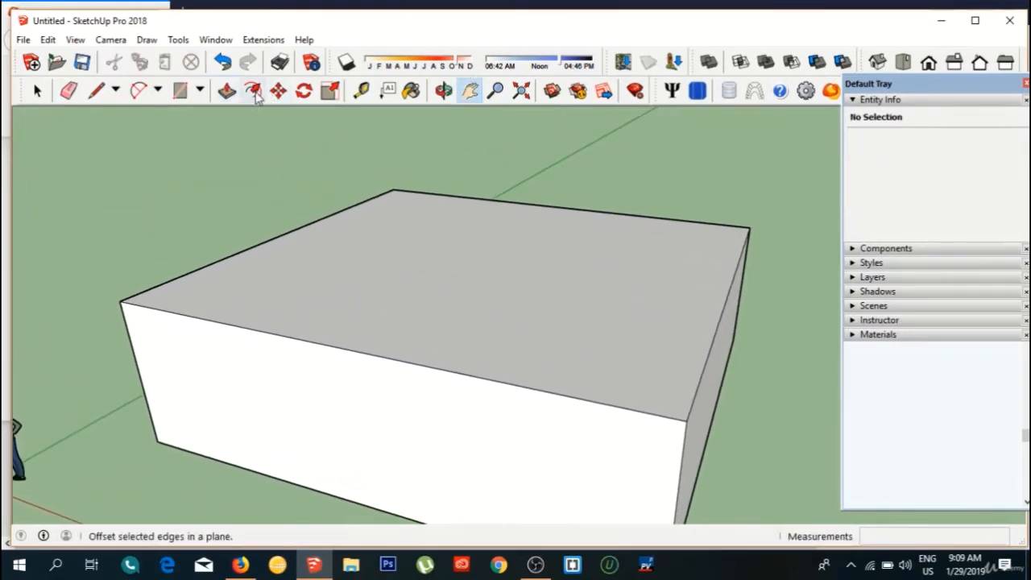
left_click(252, 90)
left_click(275, 333)
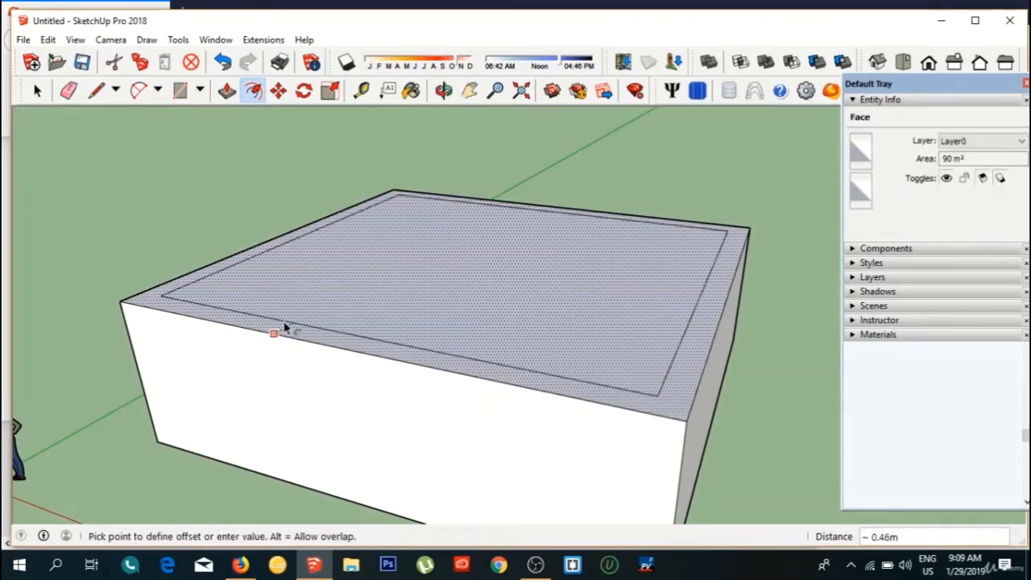
type(".2")
key("Return")
Step: Push/Pull the narrow border around the top face up 0.7 m to form a parapet
left_click(228, 91)
left_click(681, 415)
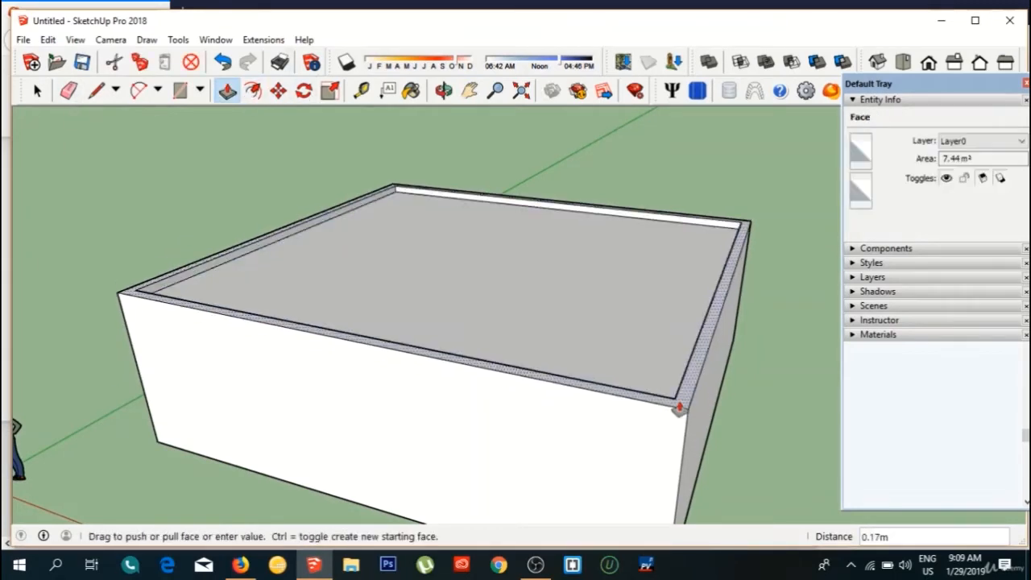
type(".7")
key("Return")
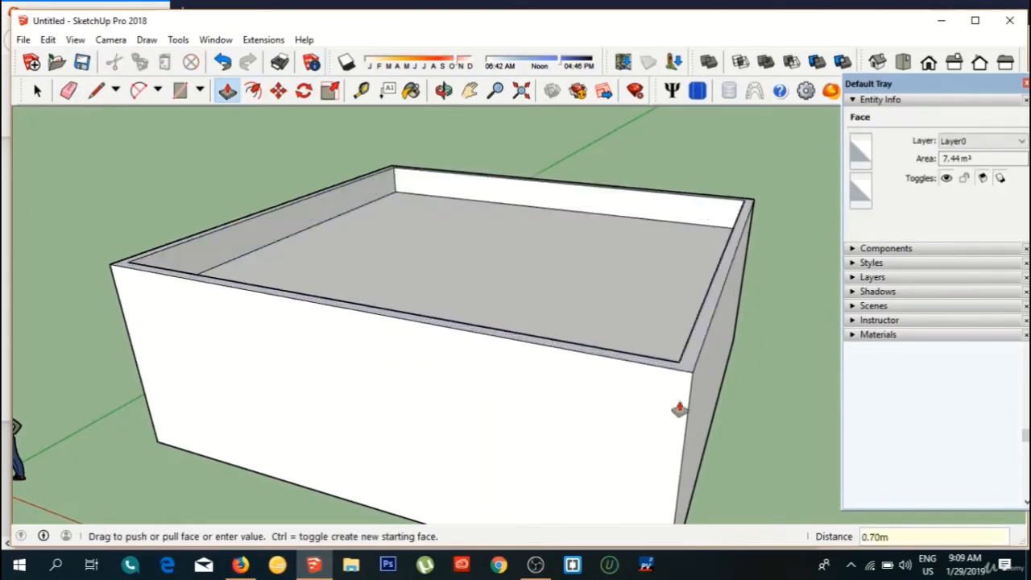
Step: Select the roof face inside the parapet and open Skelion's solar panel insertion settings for it
scroll(520, 316, "down", 3)
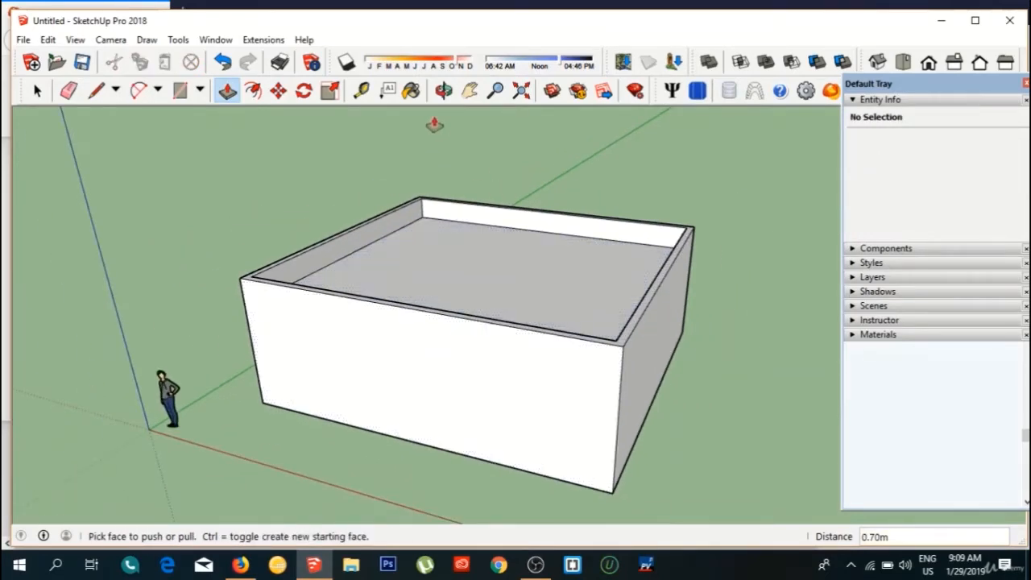
left_click(444, 91)
left_click_drag(519, 262, 438, 239)
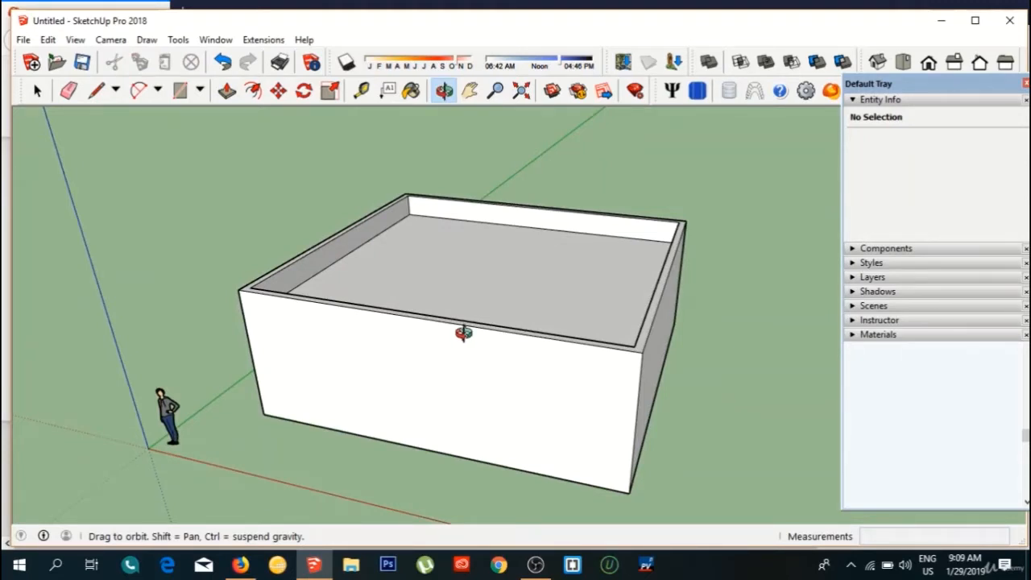
left_click(471, 97)
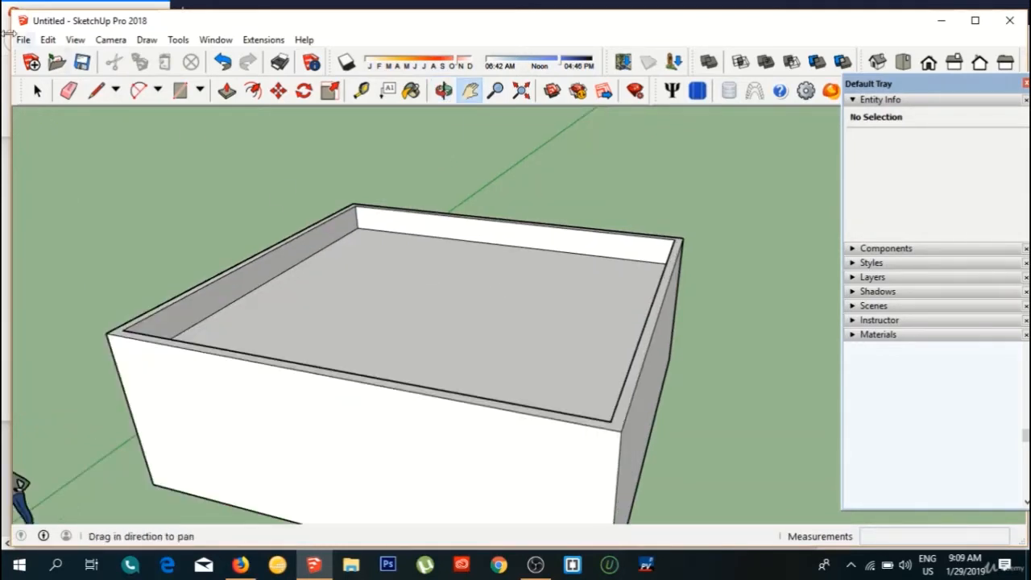
left_click(32, 89)
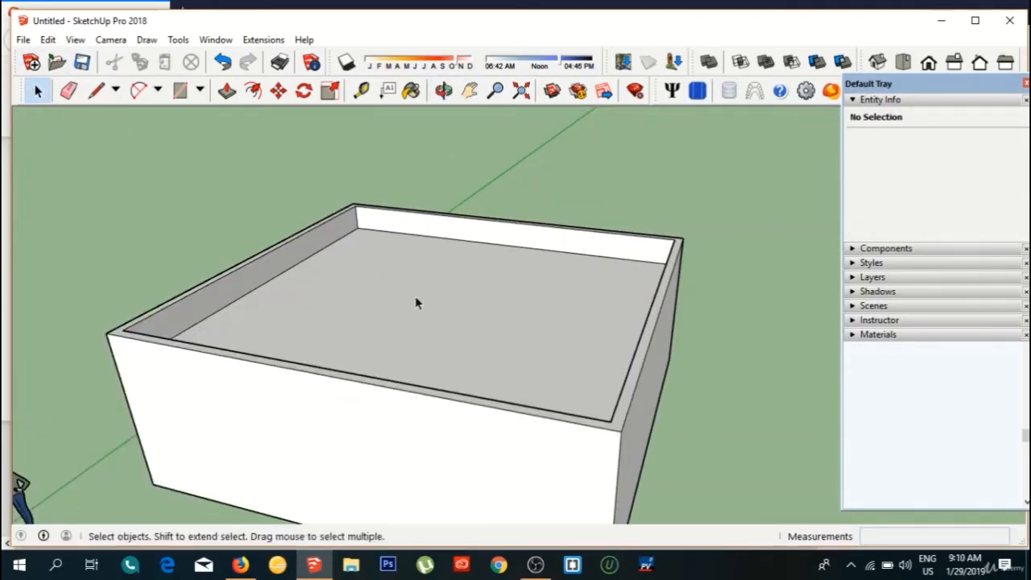
left_click(449, 337)
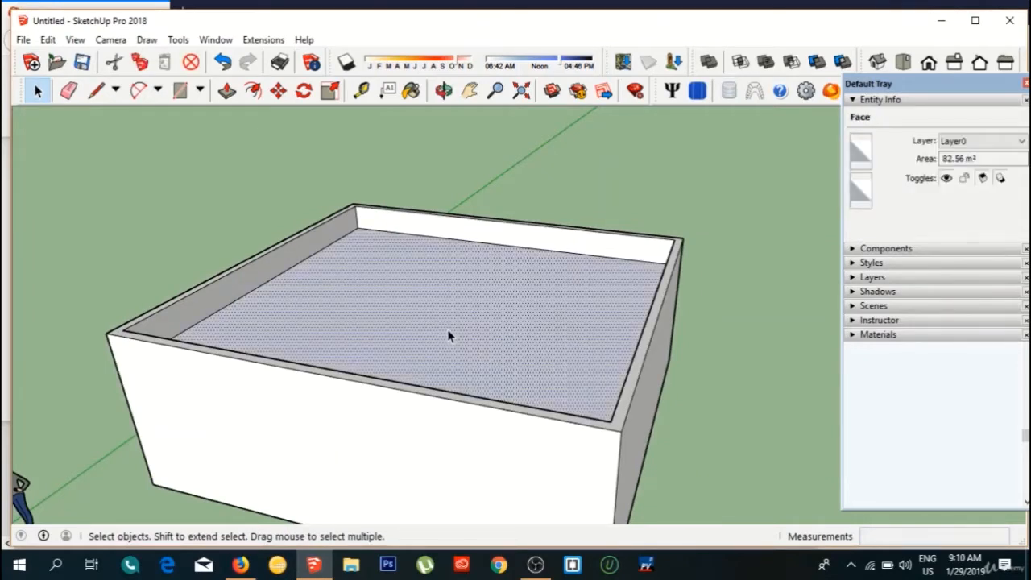
left_click(697, 94)
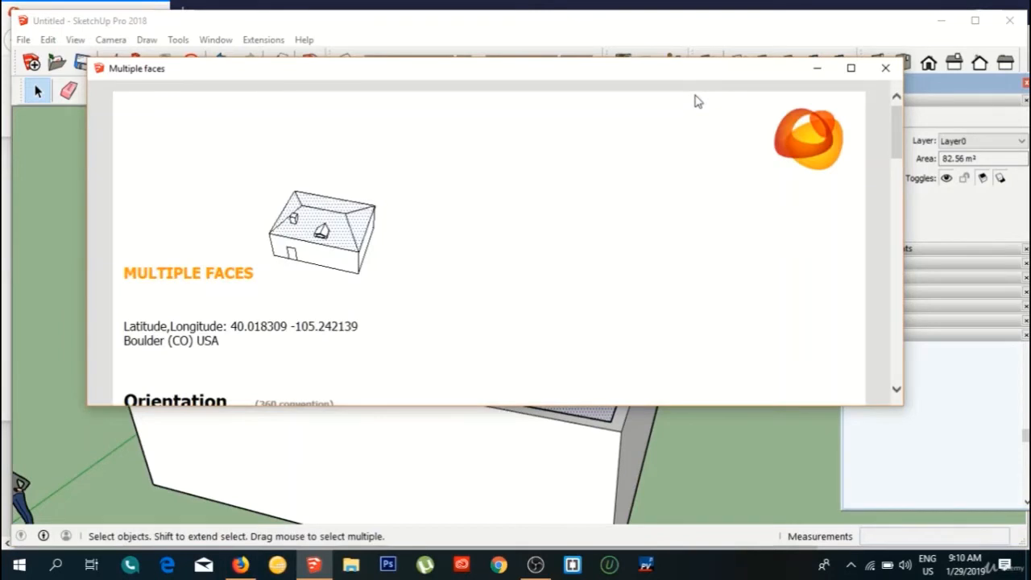
Step: Set the panel orientation to the azimuth option with azimuth 180.0 and tilt 20.0
left_click_drag(900, 129, 901, 167)
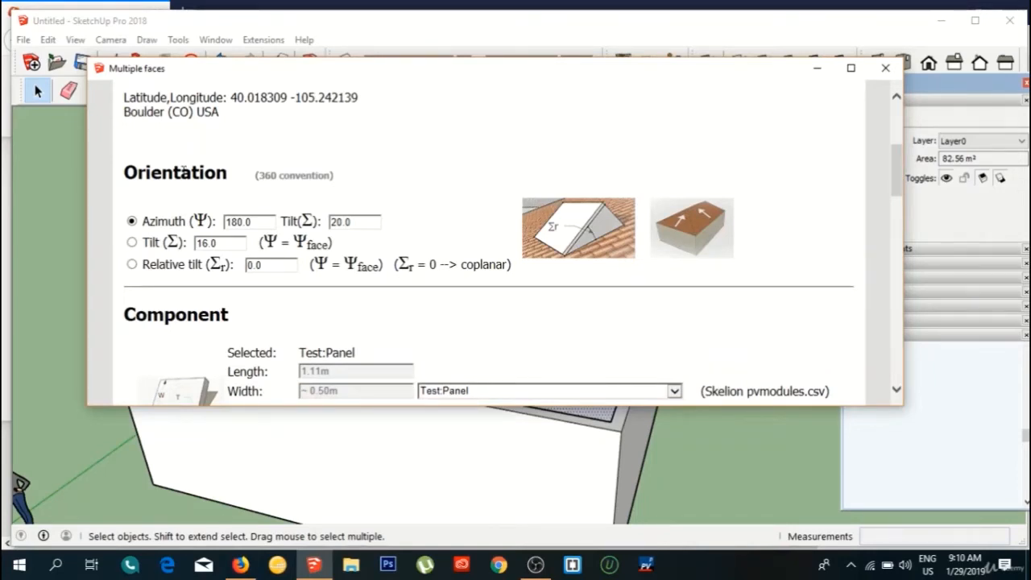
double_click(248, 221)
type("180.0")
double_click(364, 219)
left_click(365, 219)
left_click(132, 242)
left_click(241, 220)
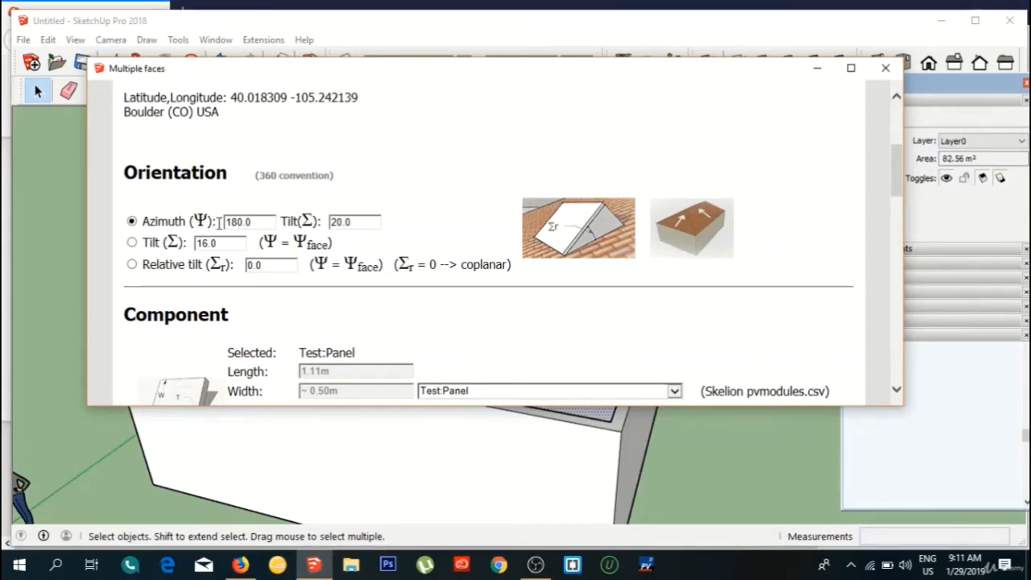
Step: Switch the panel orientation to the relative tilt option with a value of 0.0, coplanar with the face
left_click(131, 243)
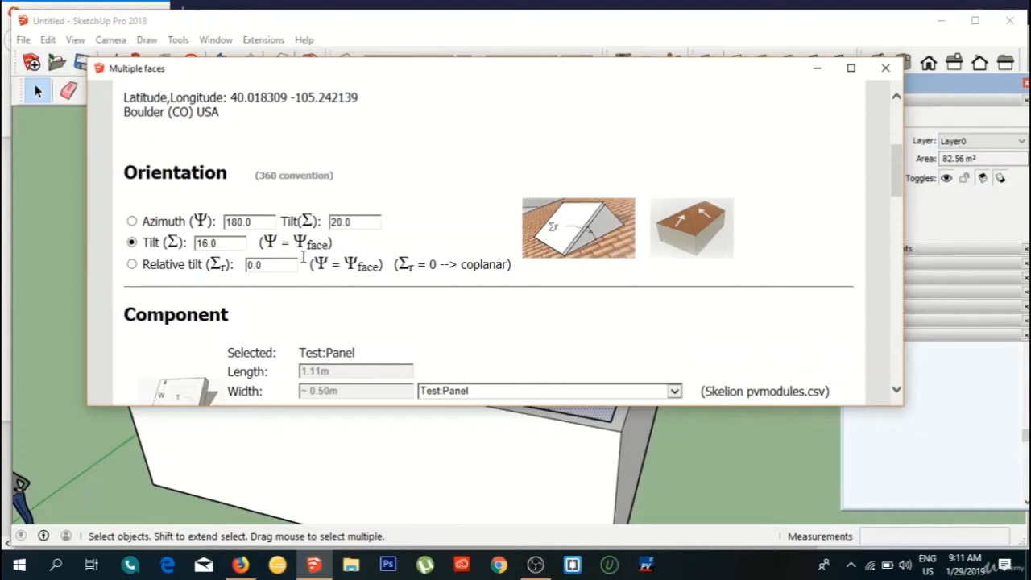
left_click(131, 264)
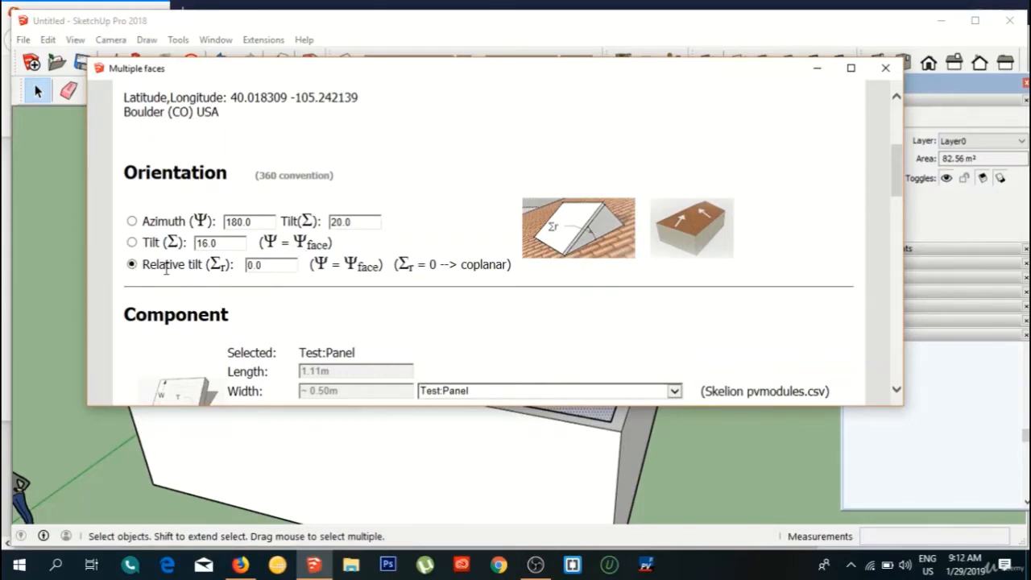
double_click(262, 265)
left_click(271, 294)
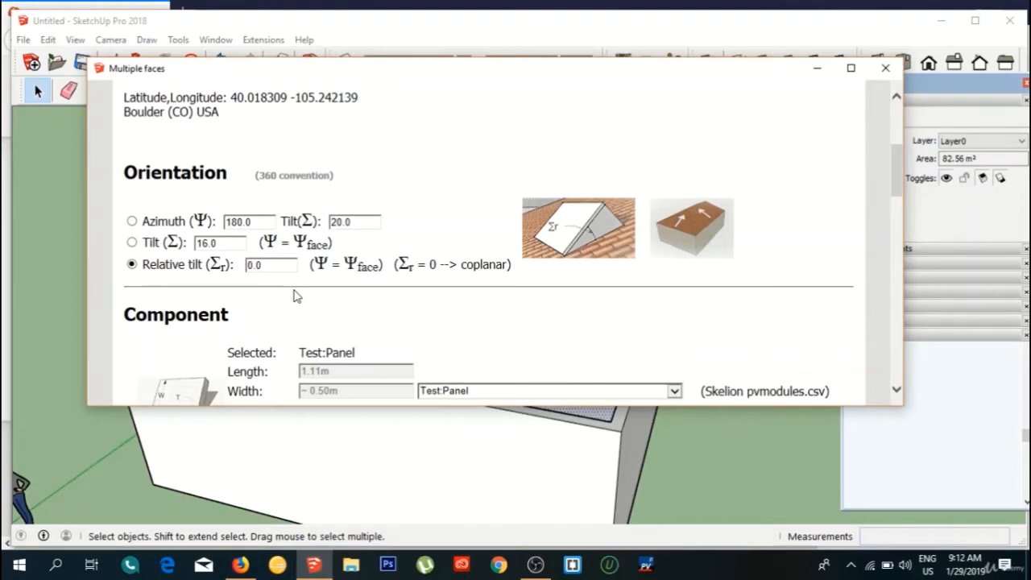
left_click(131, 243)
left_click(131, 264)
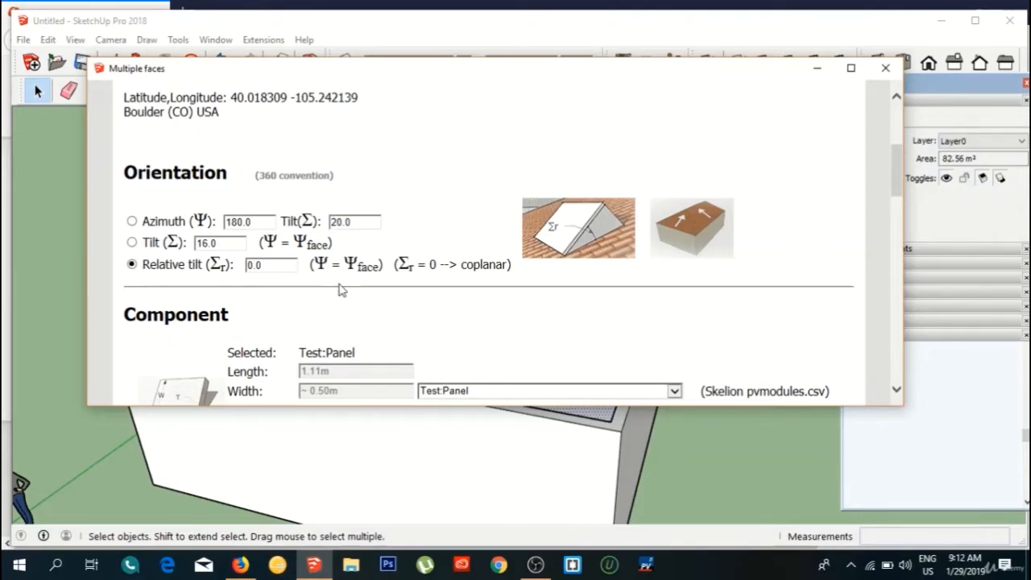
Step: Switch the panel orientation back to the azimuth option and browse the component list of the Skelion PV database
left_click(131, 221)
left_click_drag(897, 177, 901, 206)
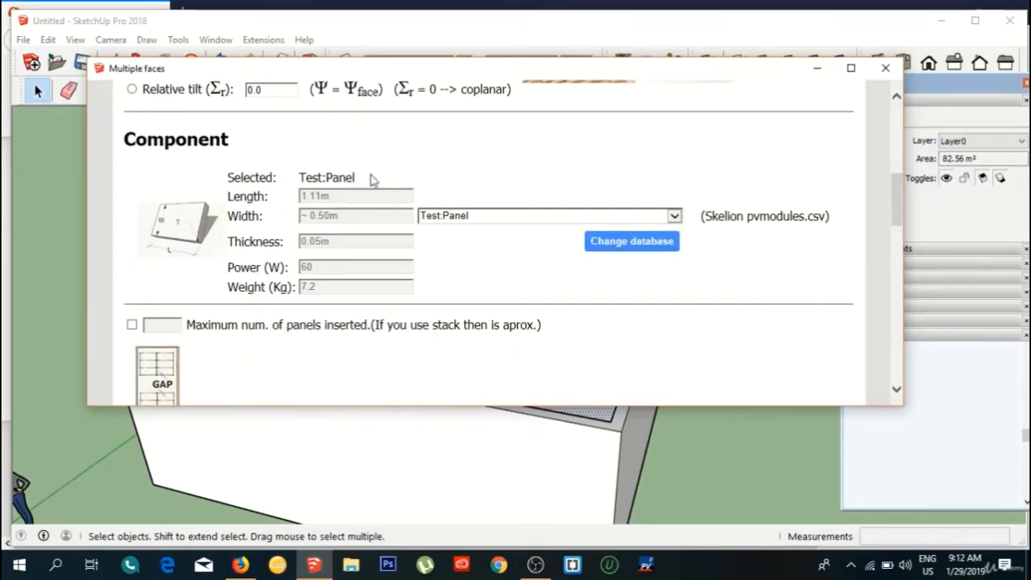
left_click(673, 216)
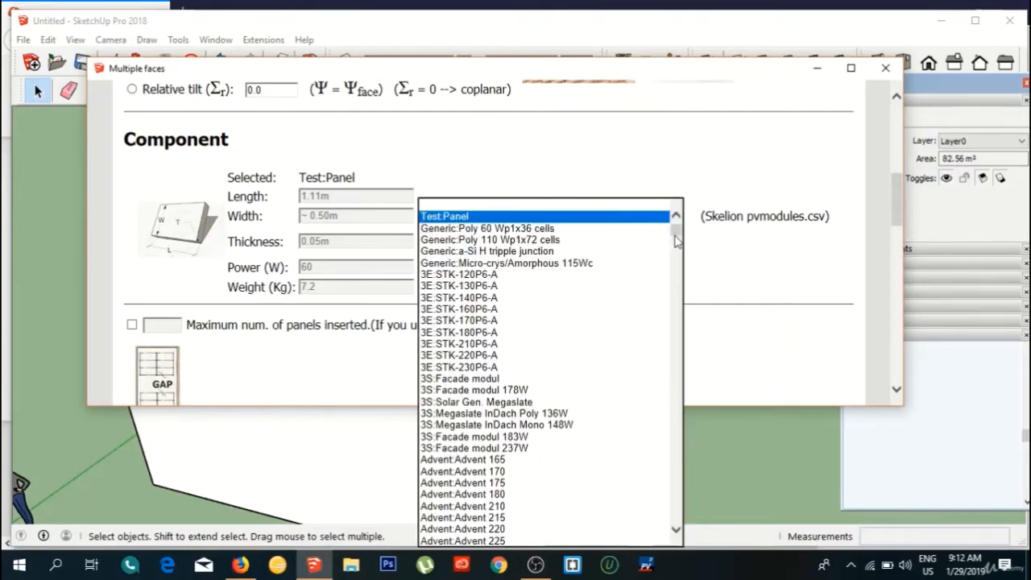
left_click_drag(676, 232, 678, 356)
left_click(732, 320)
Step: Switch the component source to the User PV database and minimize the panel insertion settings
left_click(633, 239)
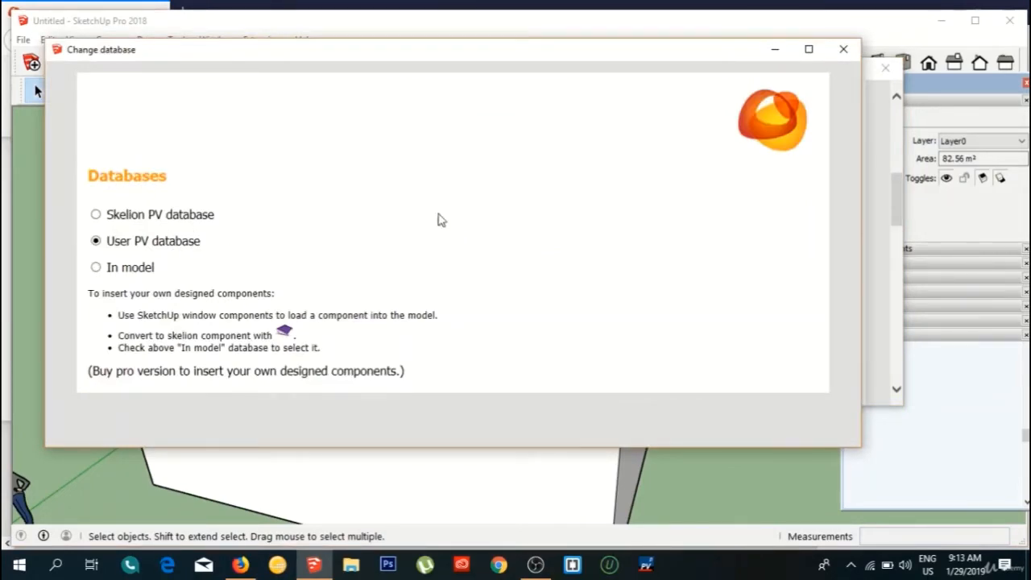
left_click(834, 56)
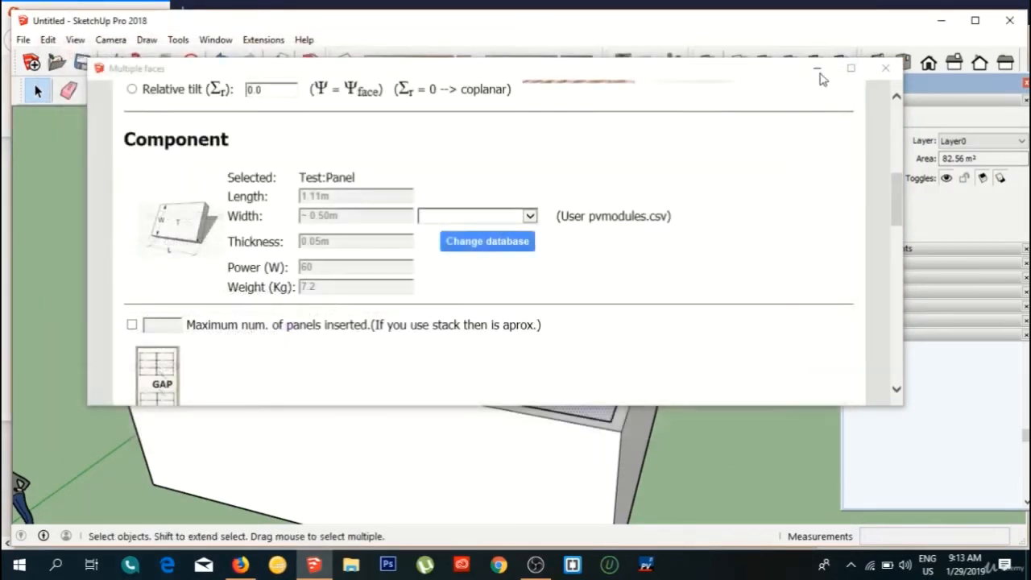
left_click(824, 73)
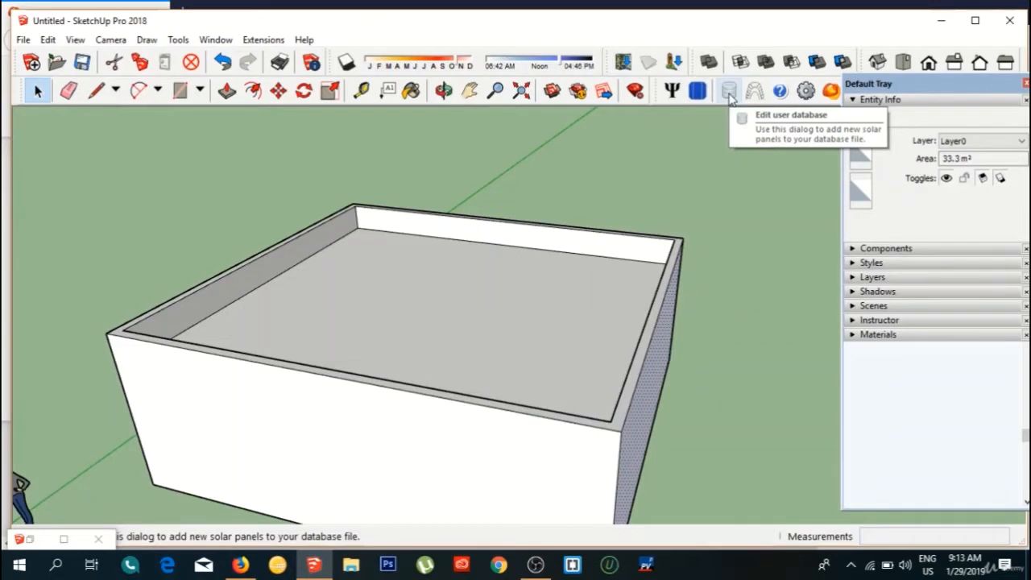
Step: Open Skelion's user database editor and check the texture choices for a new panel
left_click(728, 92)
left_click(341, 278)
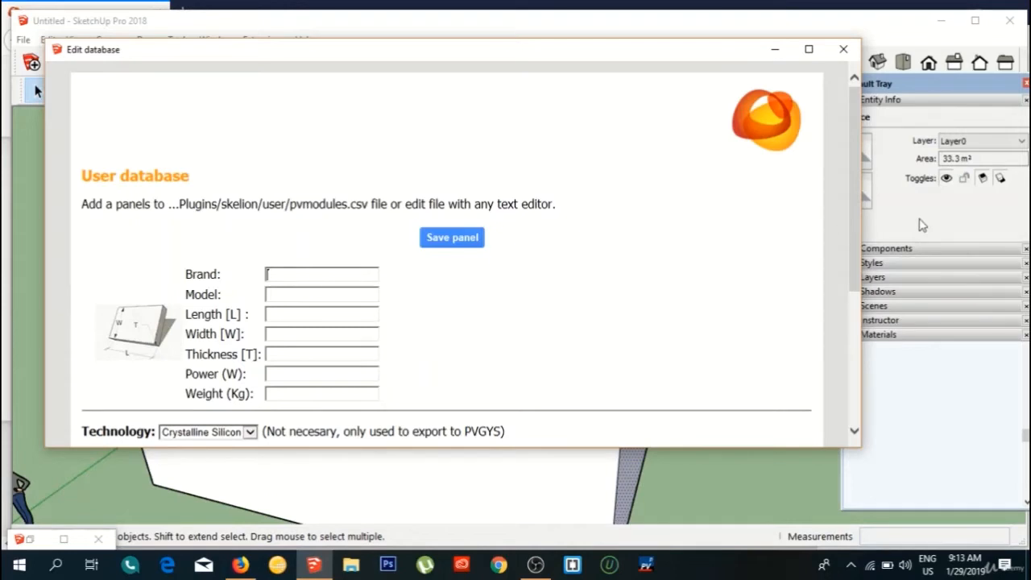
left_click_drag(858, 208, 854, 322)
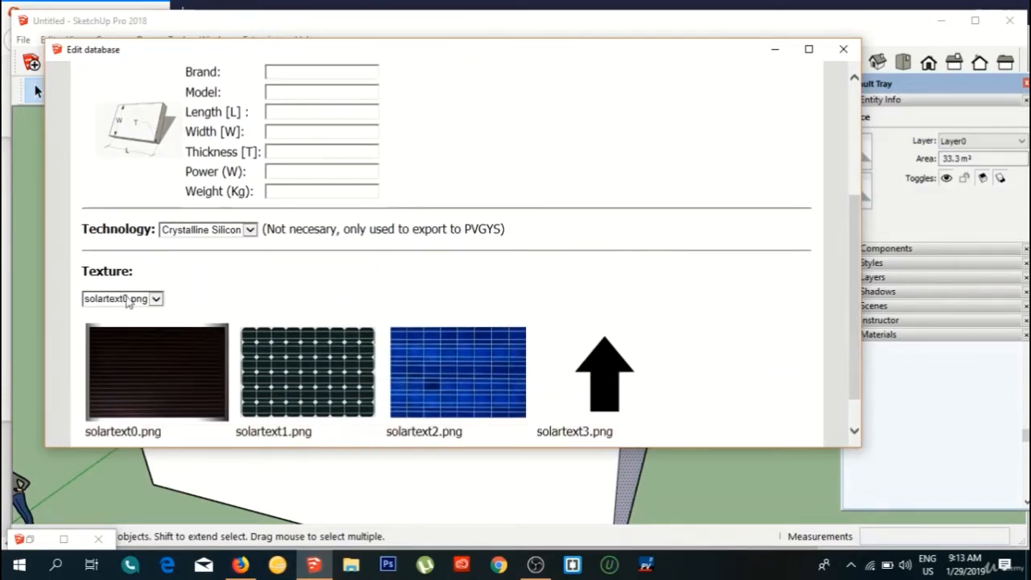
left_click(153, 299)
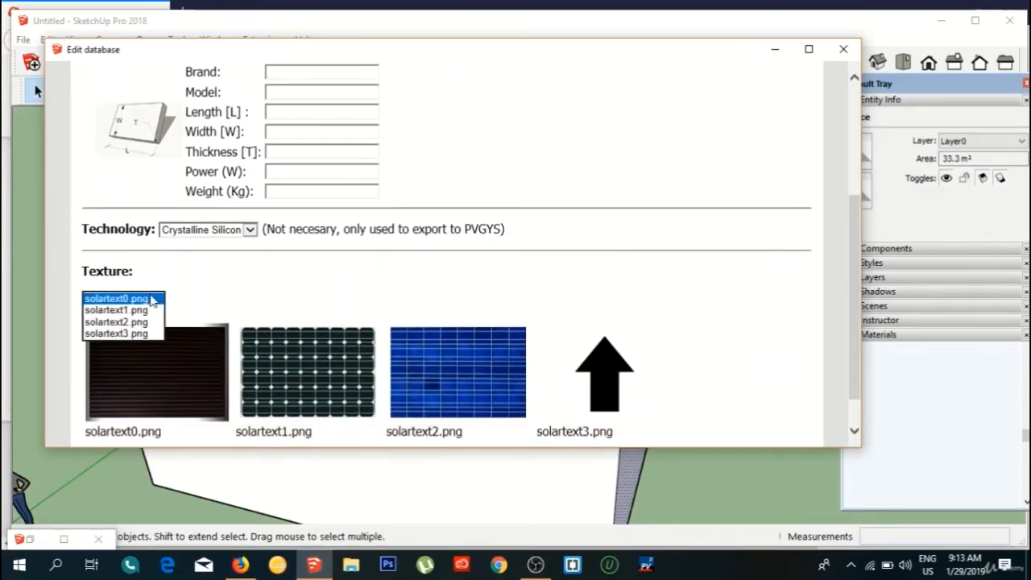
left_click(153, 299)
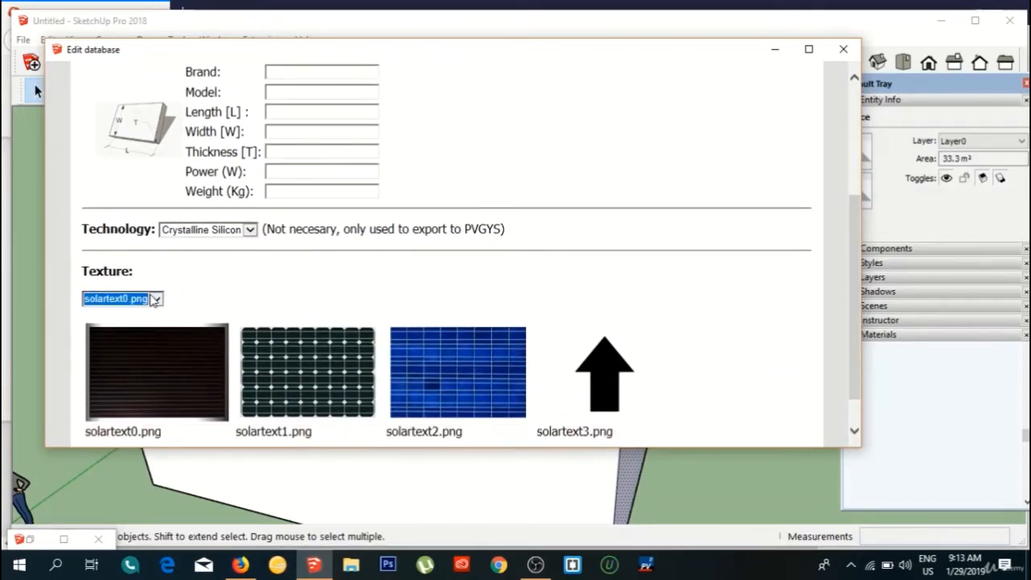
scroll(321, 205, "up", 3)
Step: Define a new panel with brand A, model AA, length 2, width 1, thickness .04, power 300 W and weight 25 kg
left_click(323, 184)
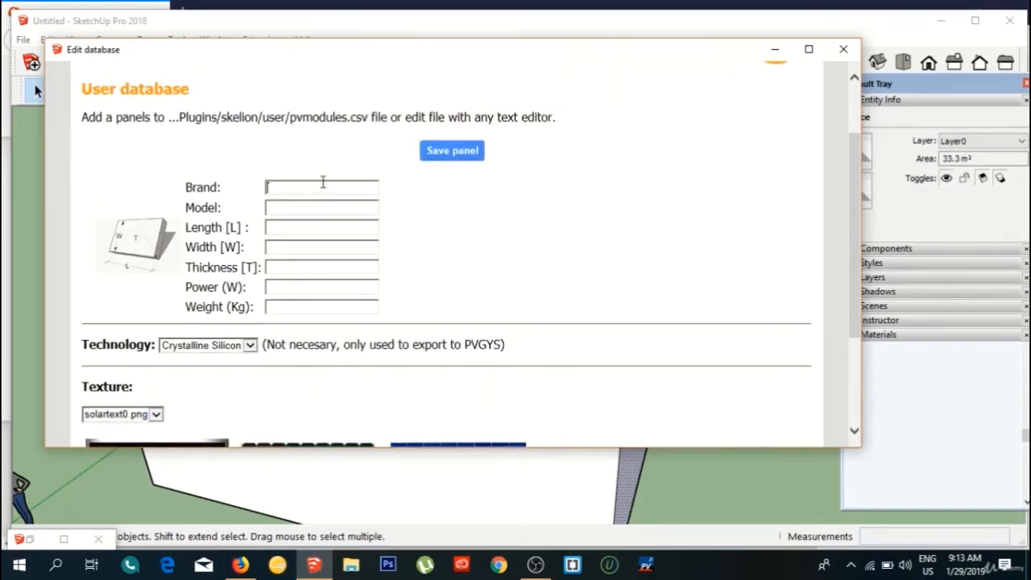
type("A")
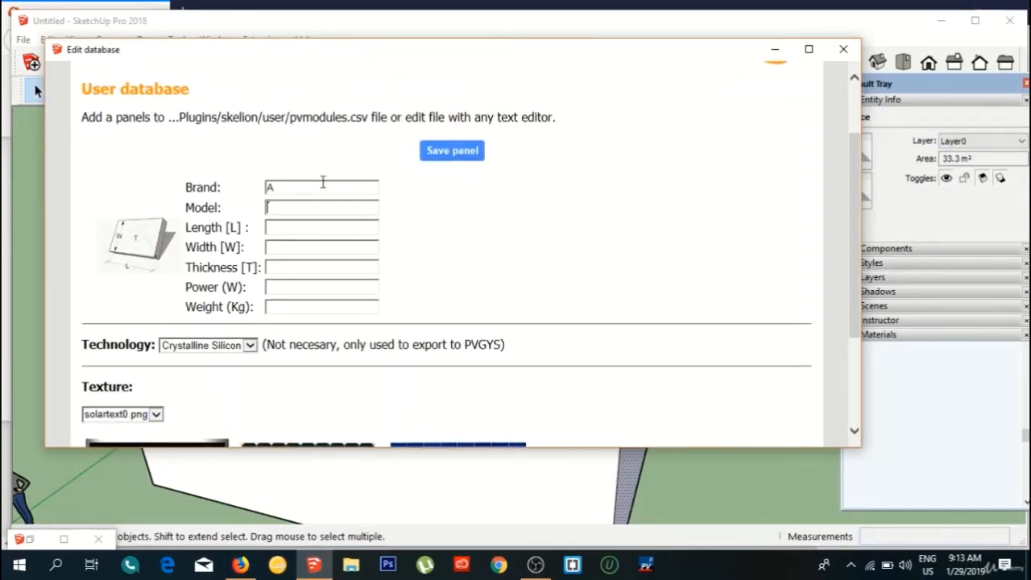
key("Tab")
type("AA")
key("Tab")
type("2")
double_click(295, 286)
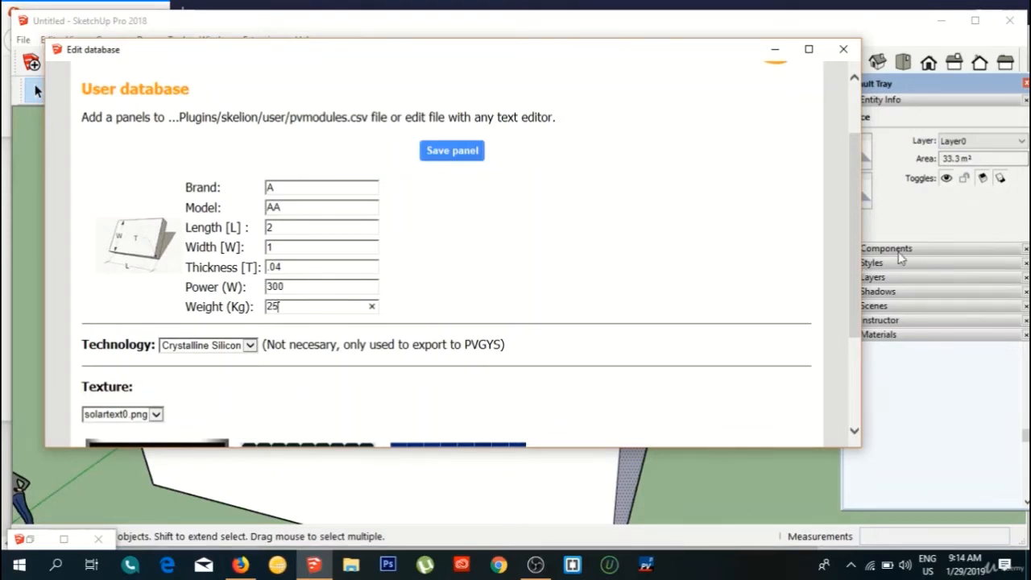
Step: Keep Crystalline Silicon as the new panel's technology and set its texture to solartext1.png
left_click_drag(851, 252, 850, 298)
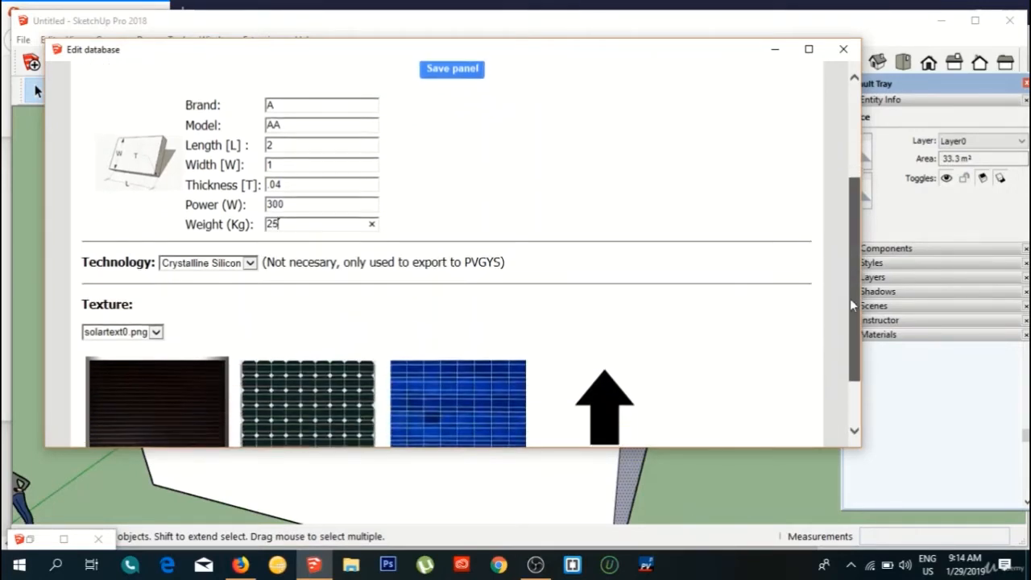
left_click(209, 262)
left_click(211, 267)
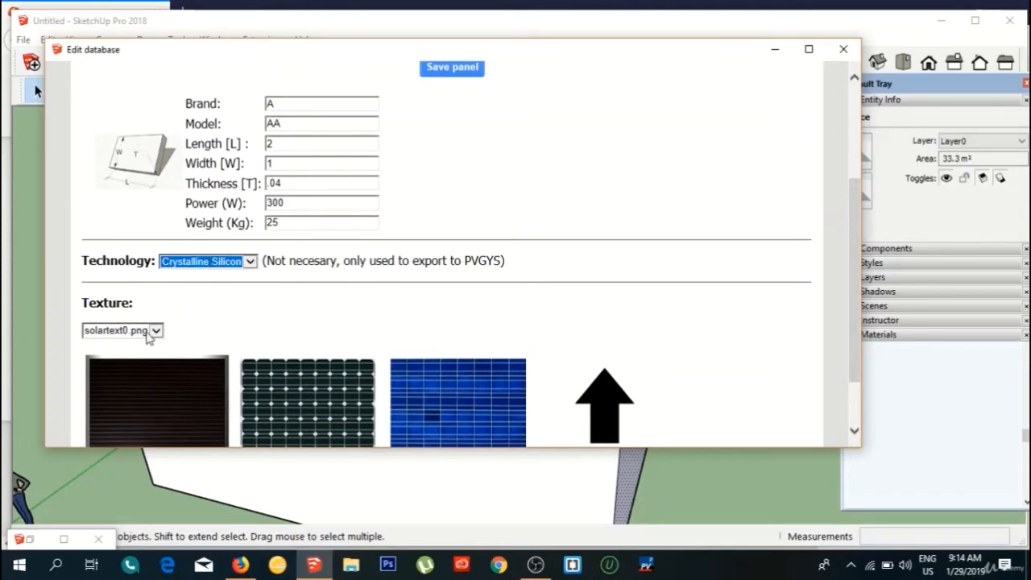
left_click_drag(848, 235, 850, 344)
left_click(120, 257)
left_click(121, 275)
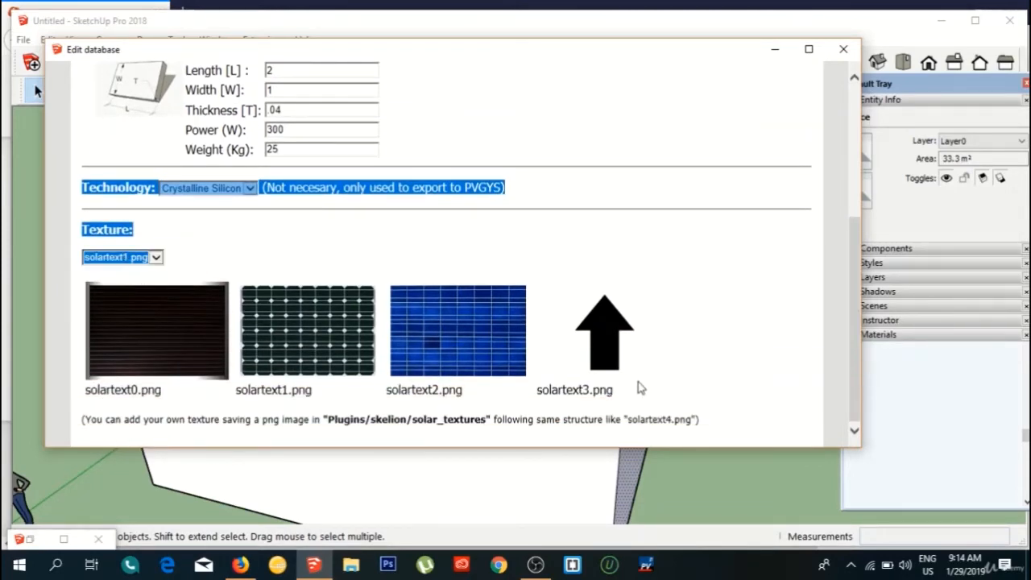
Step: Save the new panel to the user database and close the database editor
scroll(639, 388, "up", 3)
left_click(460, 238)
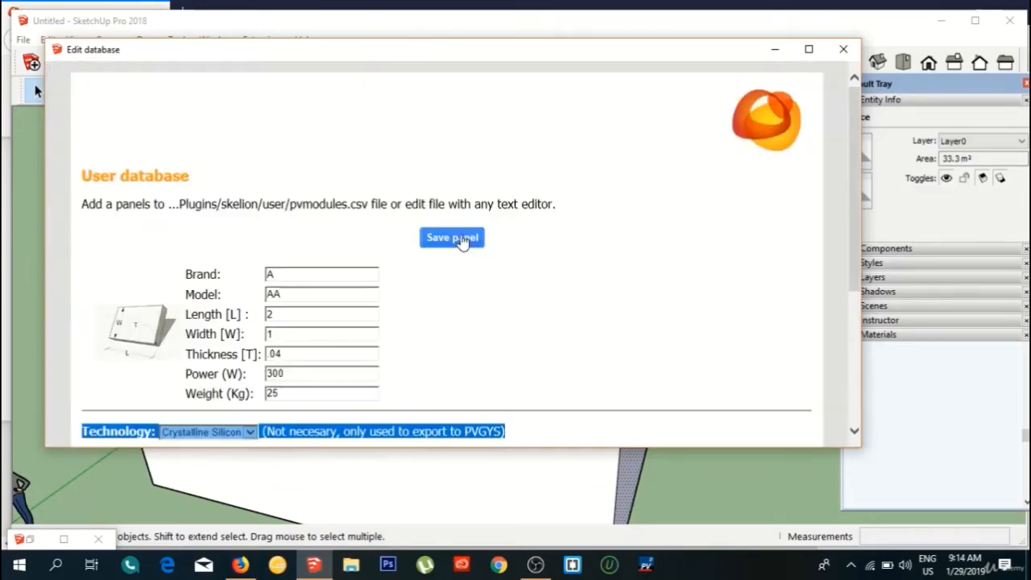
left_click(843, 50)
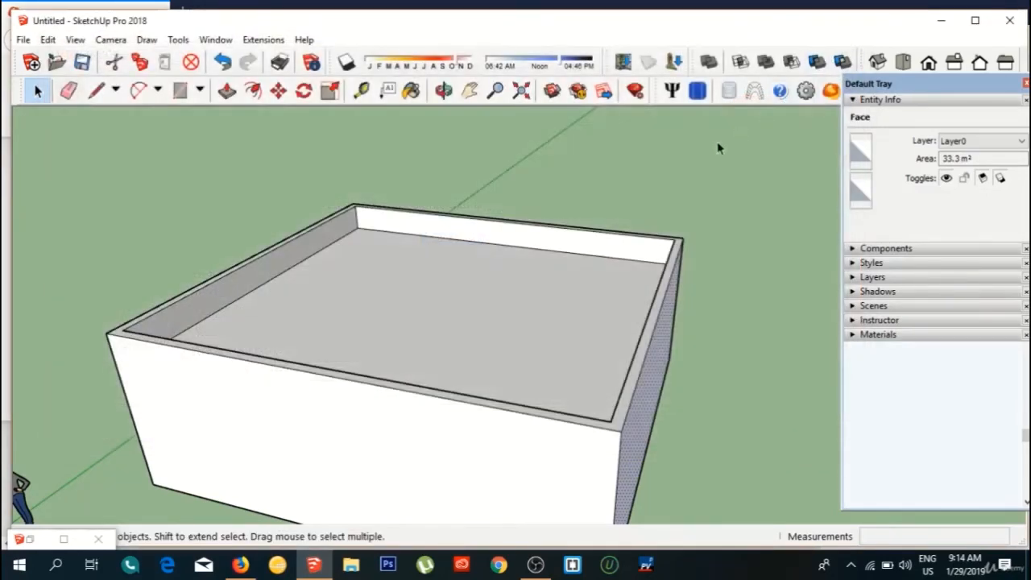
Step: Select the roof face inside the parapet and reopen Skelion's solar panel insertion settings
left_click(576, 330)
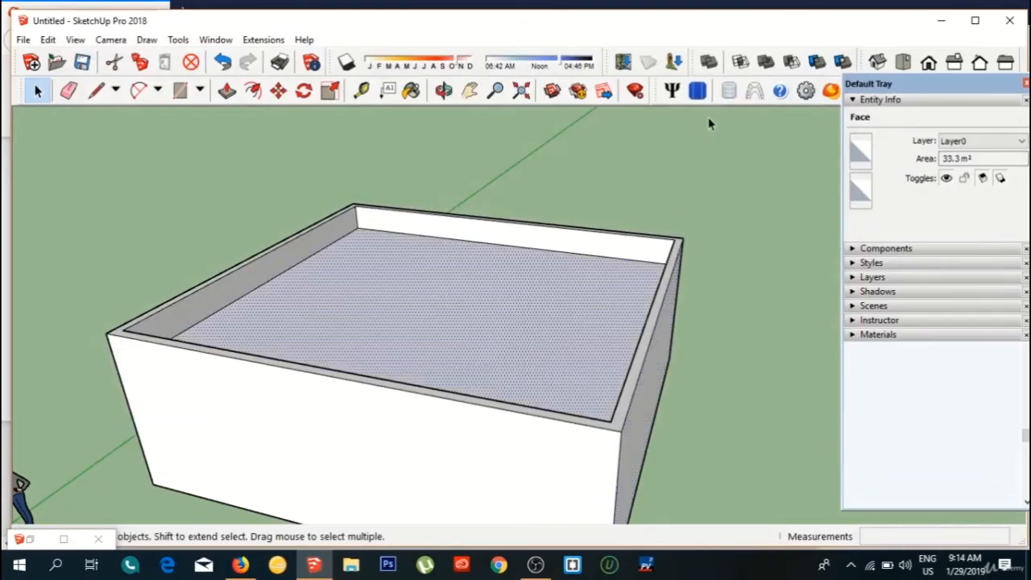
left_click(699, 91)
scroll(452, 327, "down", 5)
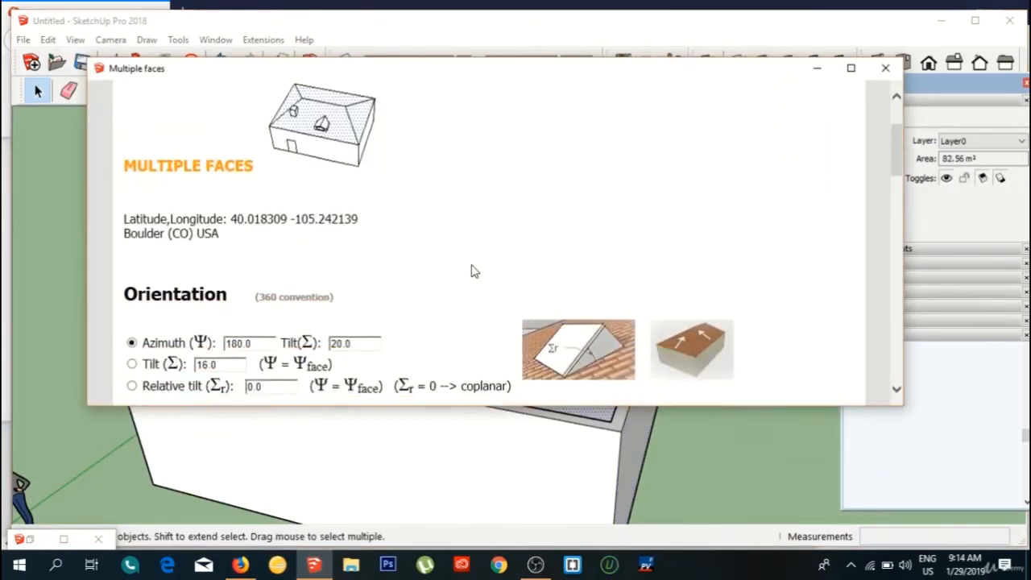
Step: Switch the component source to the User PV database and choose the A:AA panel
left_click(633, 214)
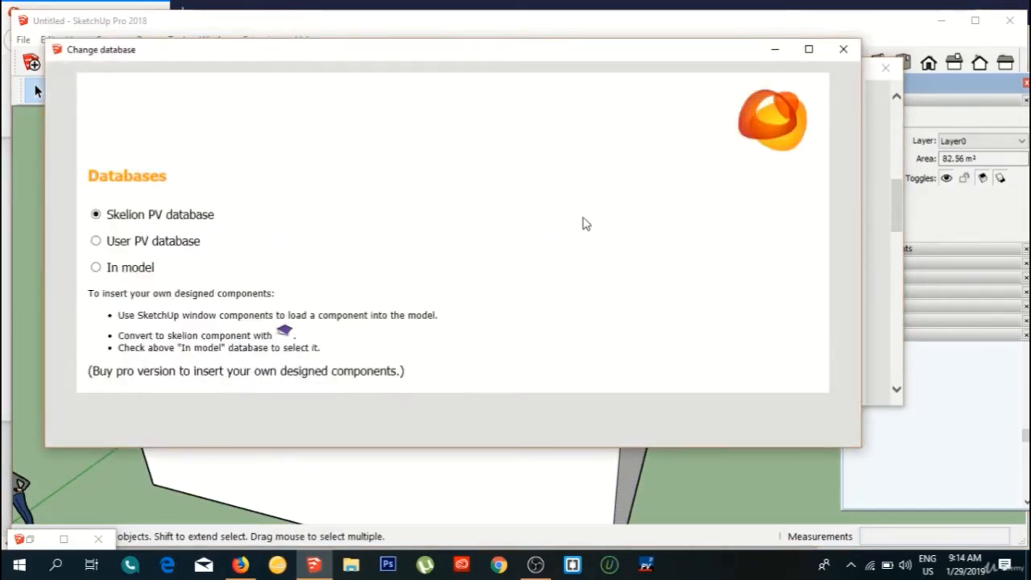
left_click(95, 242)
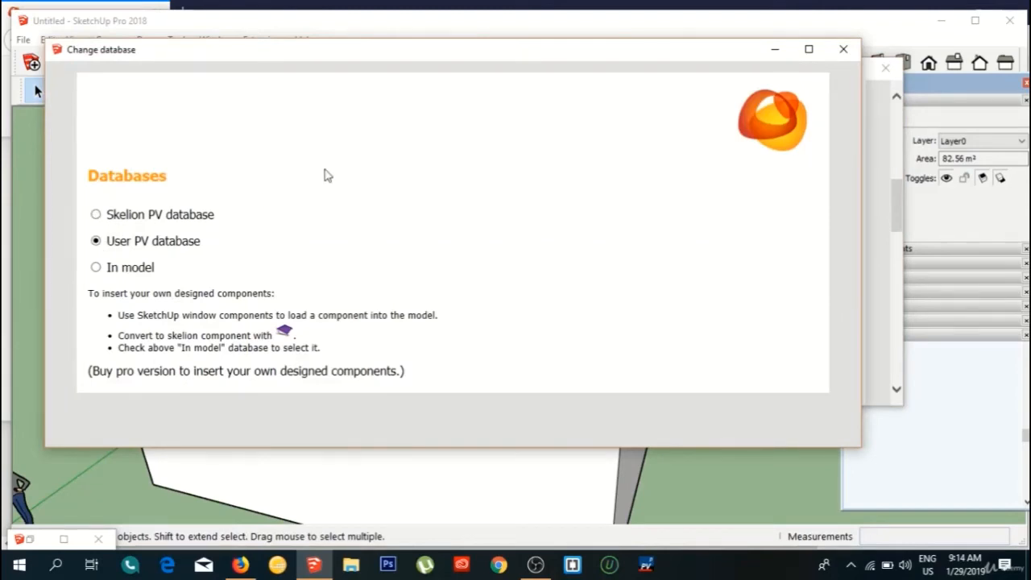
left_click(843, 53)
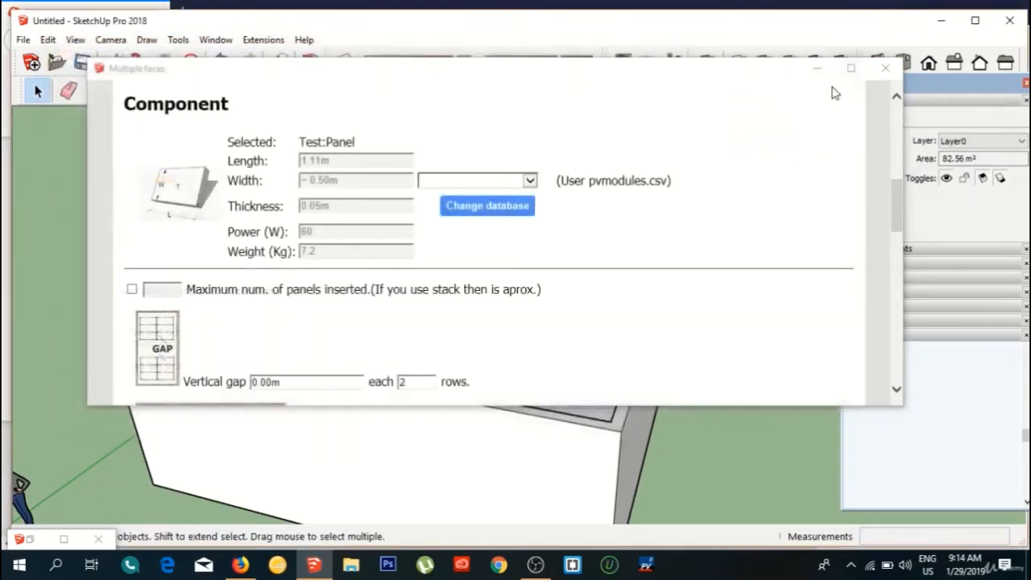
left_click(532, 182)
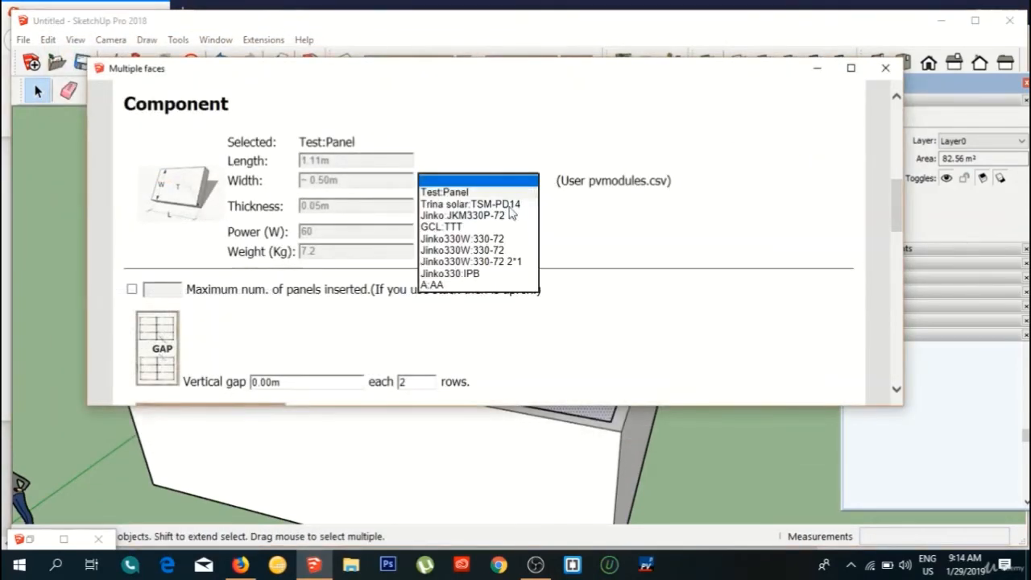
left_click(453, 284)
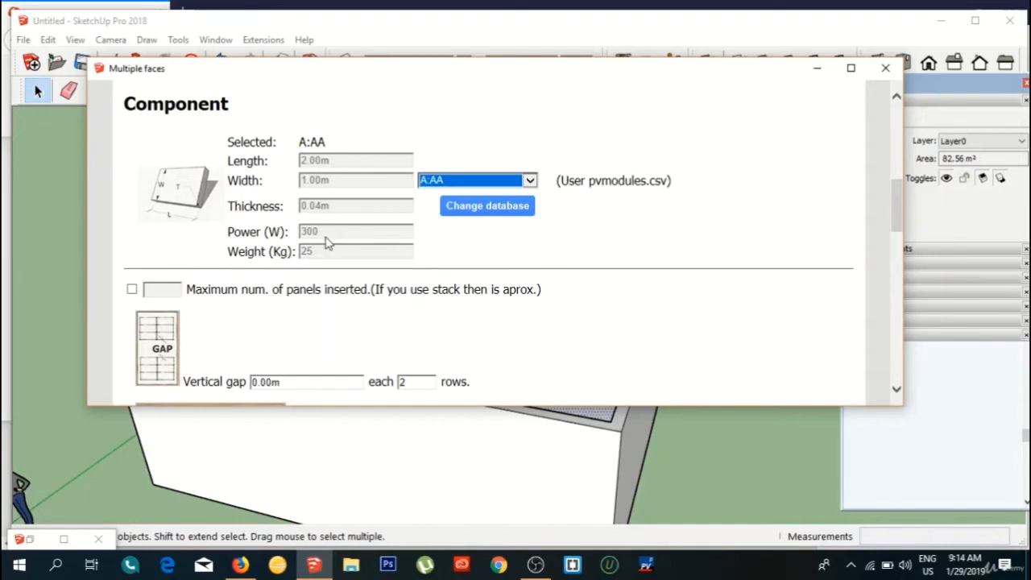
Step: Enable the maximum number of panels inserted and set it to 8
left_click_drag(892, 200, 893, 217)
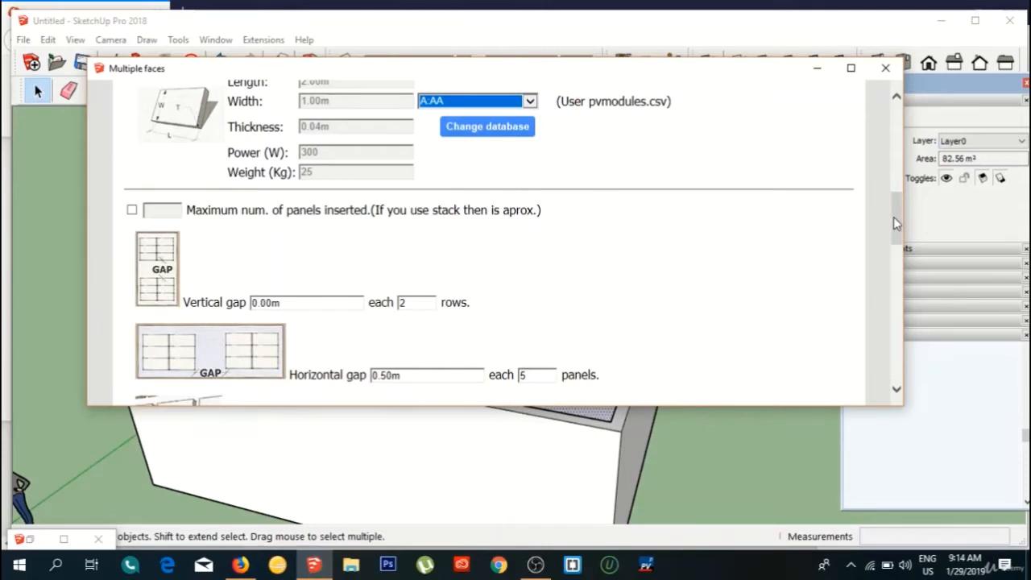
left_click(132, 210)
double_click(156, 210)
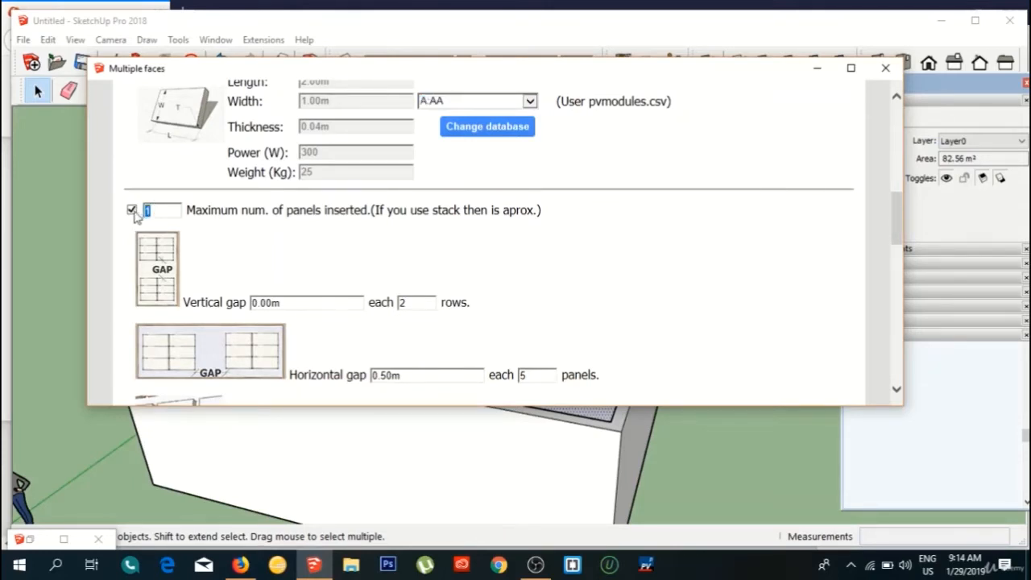
left_click(131, 210)
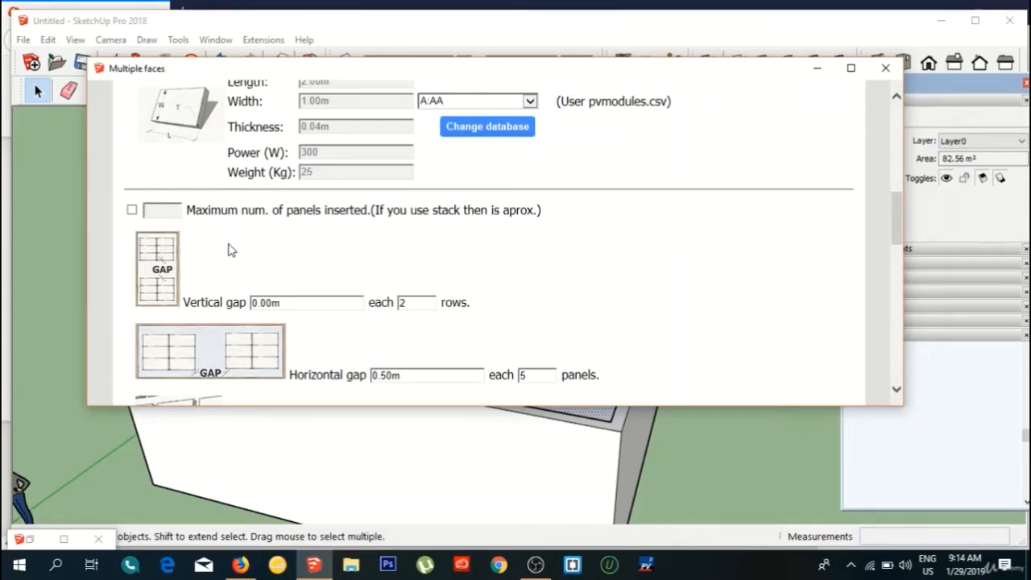
left_click(132, 210)
type("8")
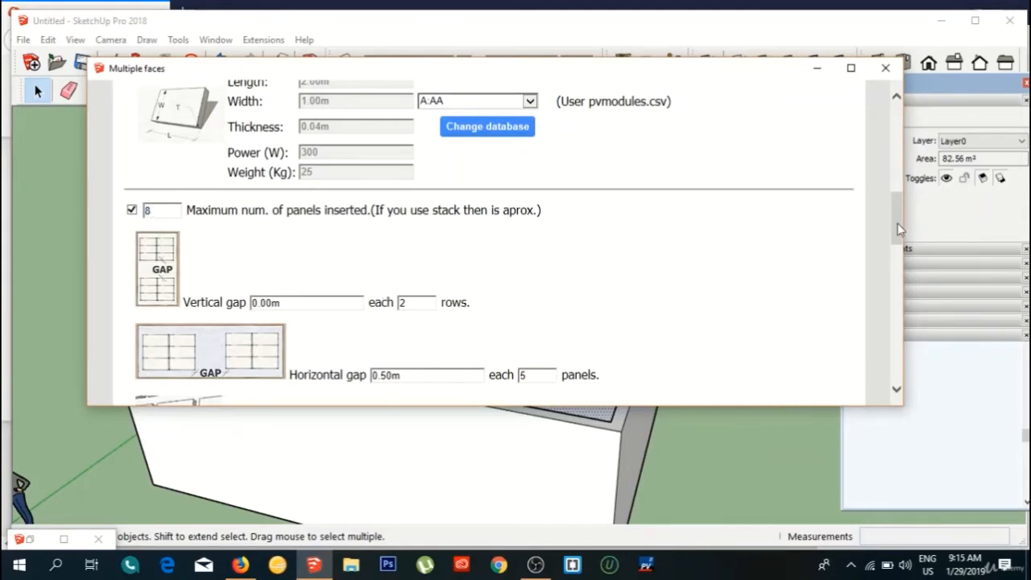
Step: Set the vertical gap to 00, applied every 2 rows
left_click_drag(897, 223, 896, 227)
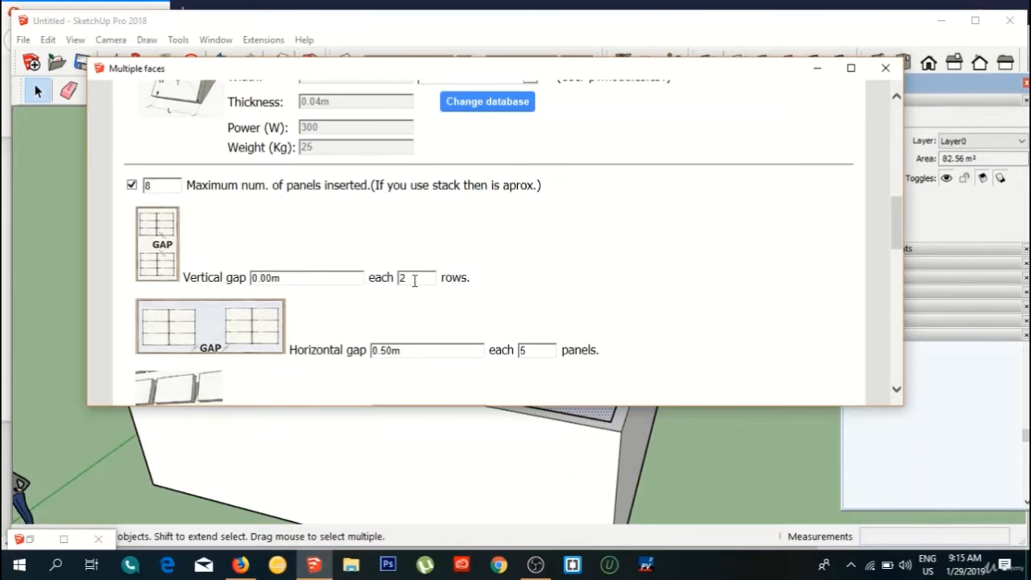
scroll(313, 273, "down", 1)
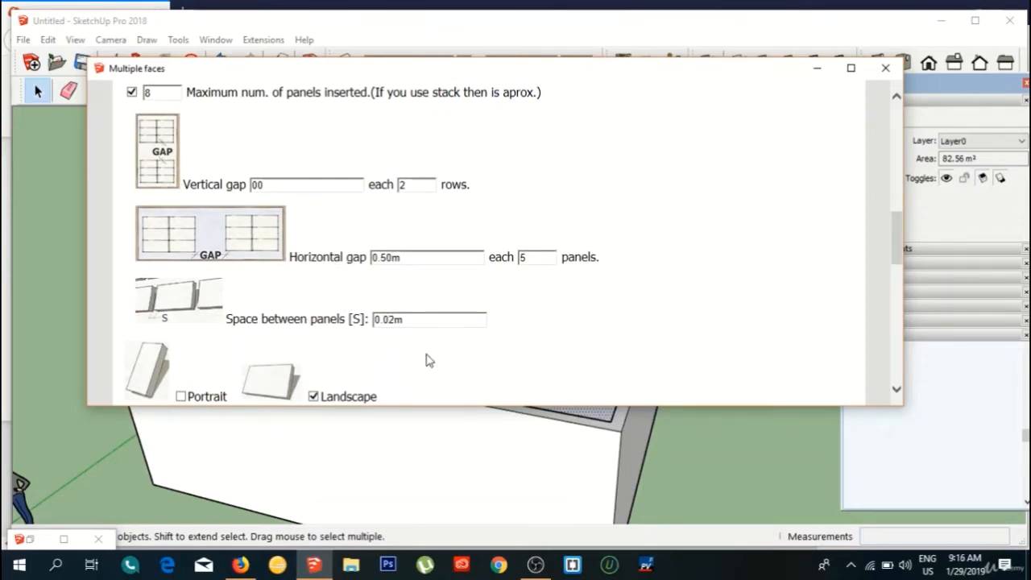
mouse_move(897, 256)
left_mouse_down()
mouse_move(899, 294)
mouse_move(899, 269)
left_mouse_up()
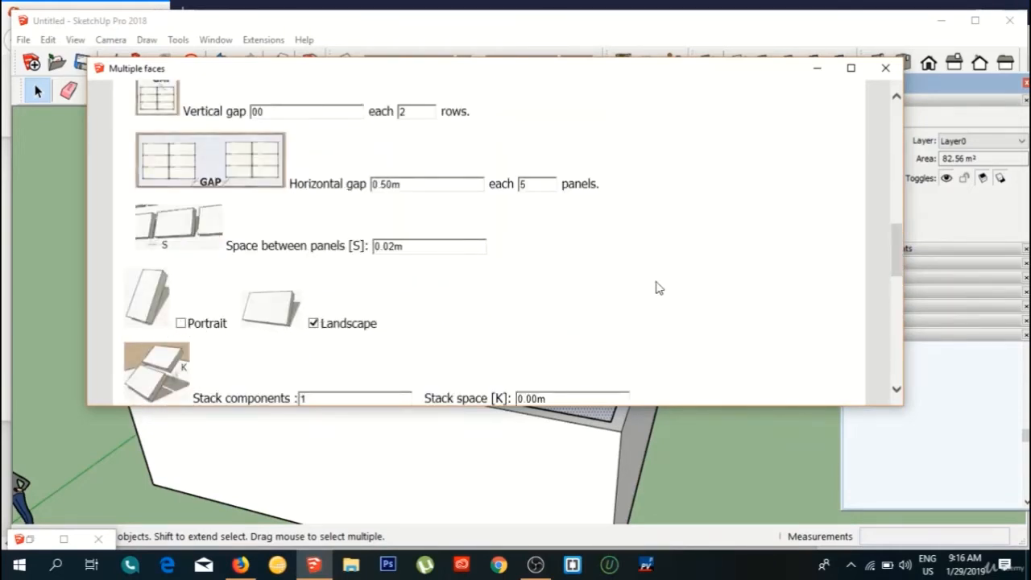
Step: Set the extra space X in the pitch settings to .5 and review the remaining pitch options
left_click_drag(895, 248, 894, 277)
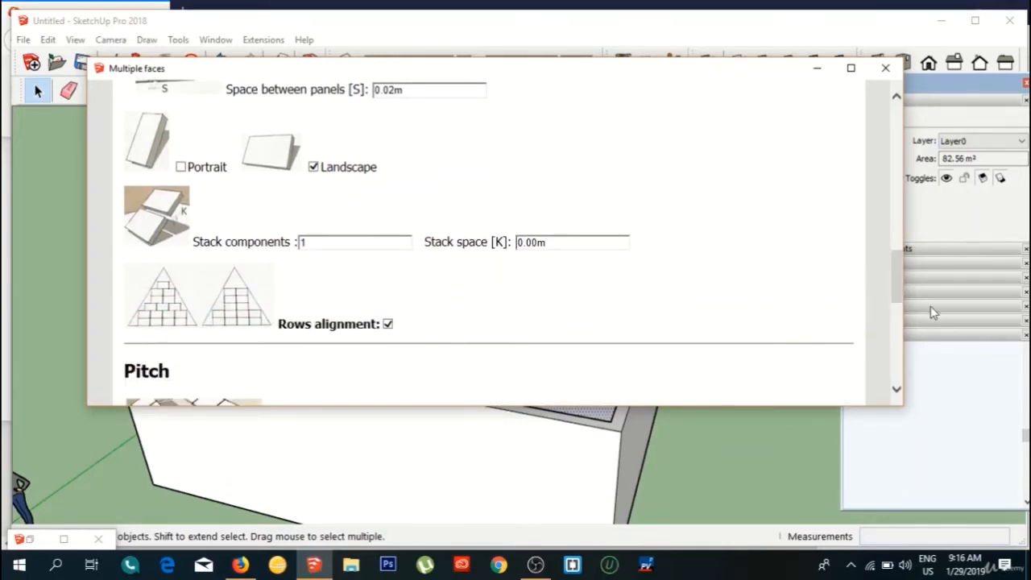
left_click_drag(898, 288, 900, 319)
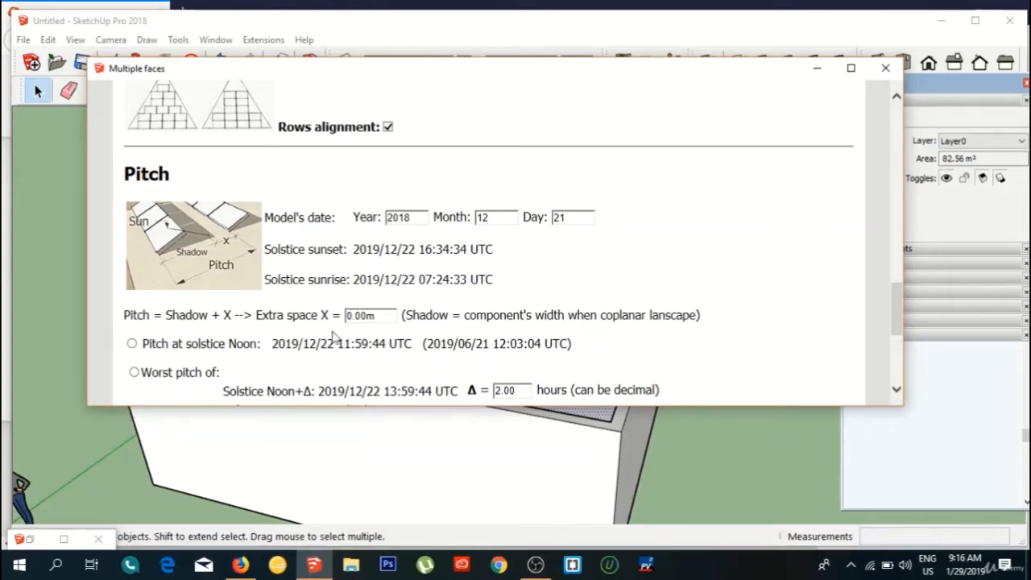
double_click(368, 315)
key("BackSpace")
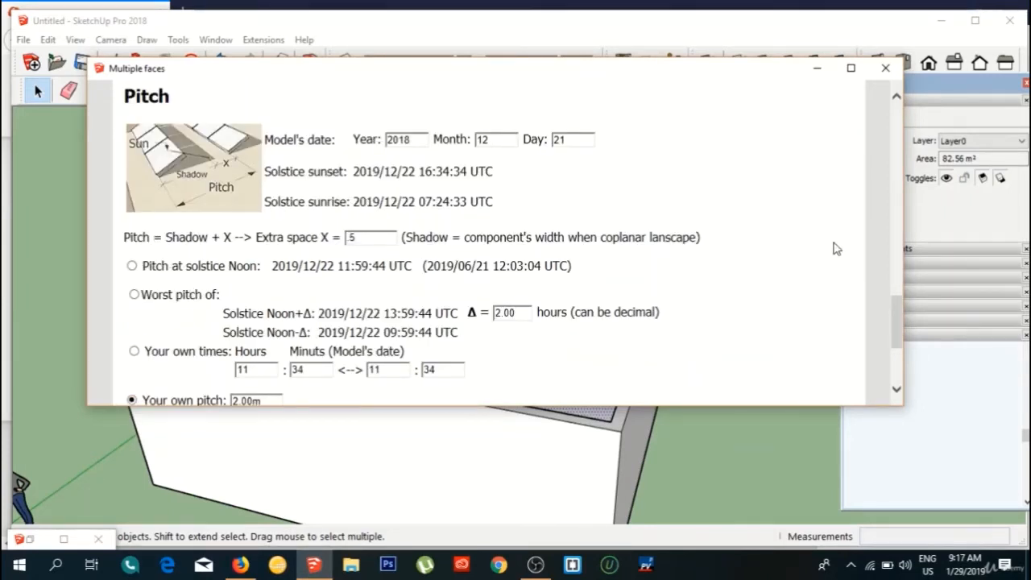
left_click_drag(891, 324, 894, 343)
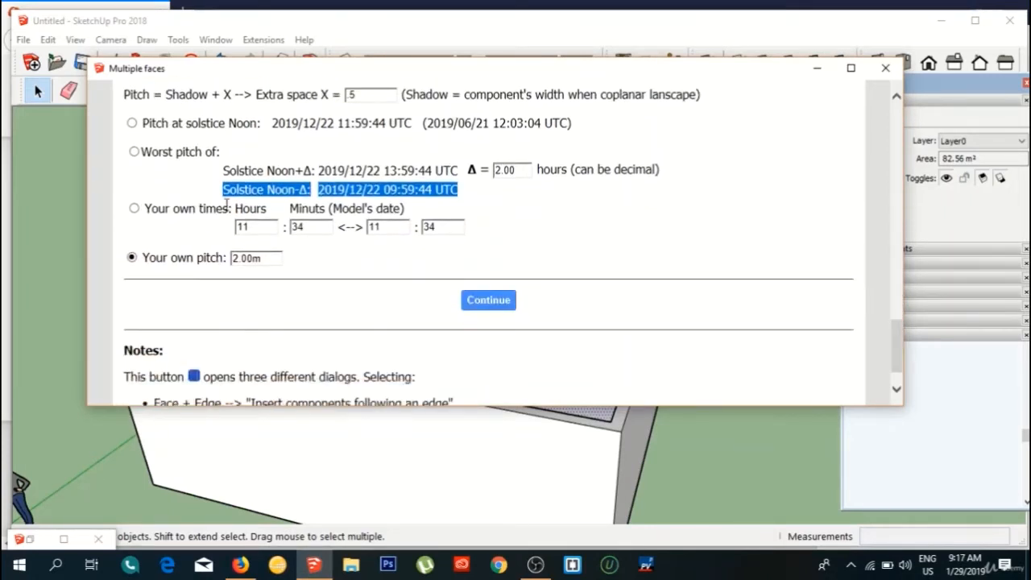
Step: Insert the solar panels on the roof face with the own pitch kept at 2.00 m
double_click(267, 261)
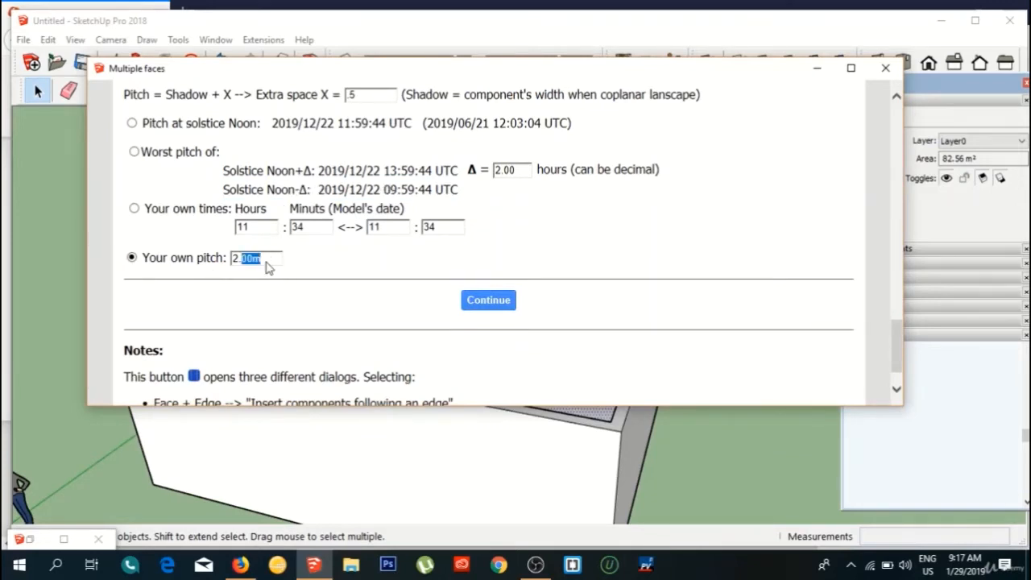
left_click(266, 262)
left_click(488, 299)
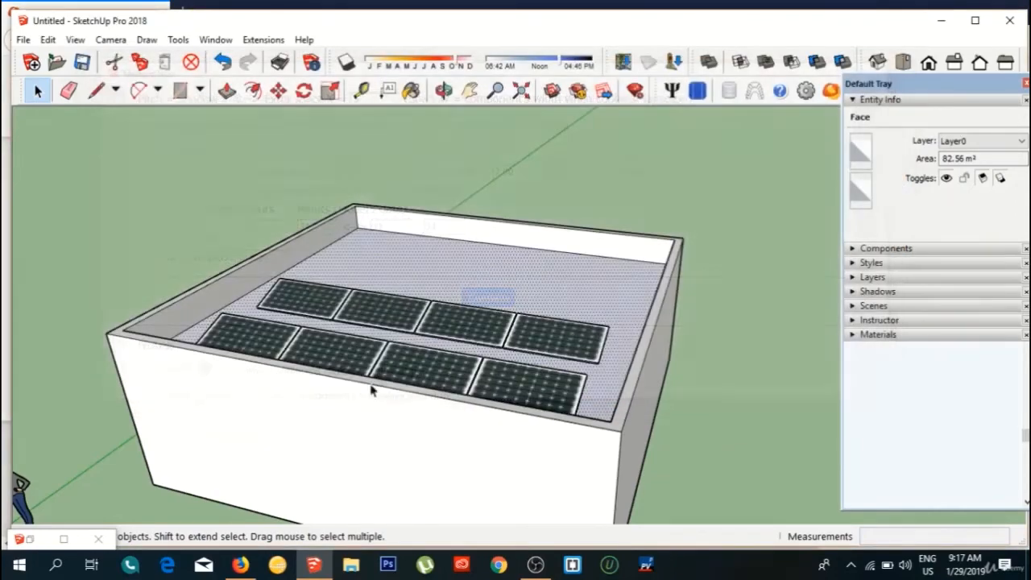
Step: Examine the inserted panel rows from several sides and up close, checking the gap between them
middle_click_drag(437, 298, 502, 431)
left_click_drag(502, 431, 284, 465)
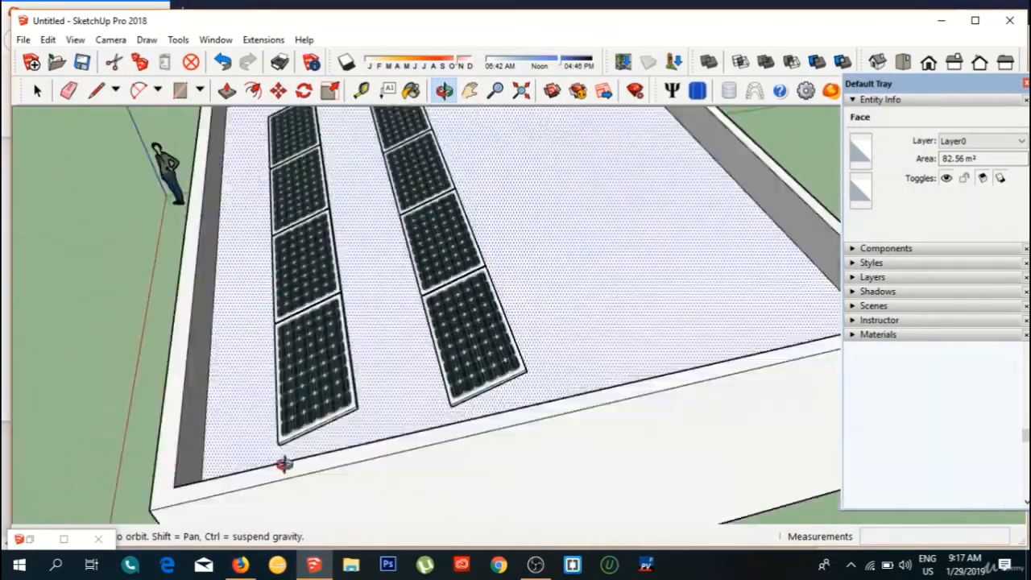
scroll(353, 417, "down", 6)
left_click_drag(353, 417, 536, 480)
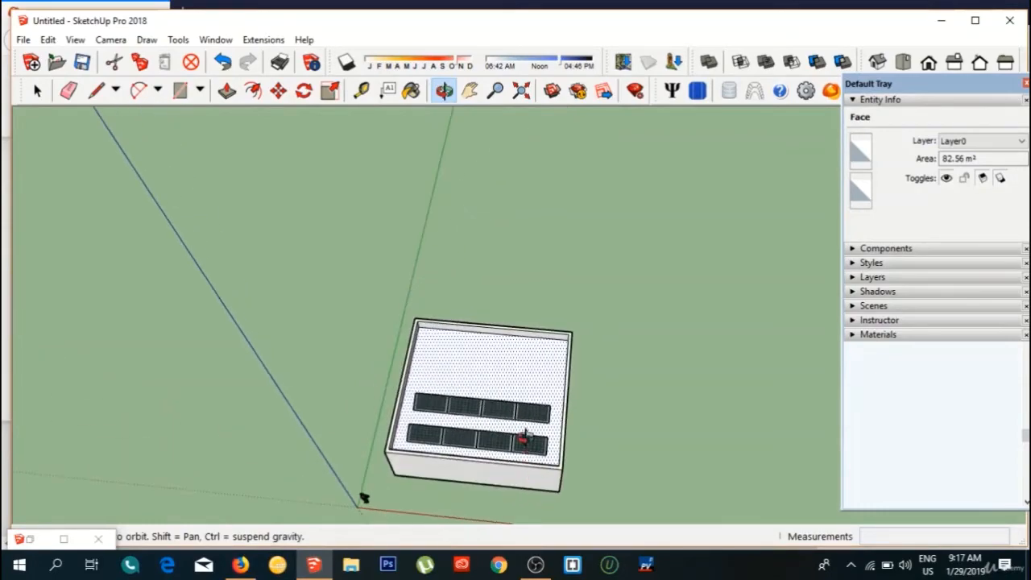
left_click(469, 94)
left_click_drag(498, 193, 387, 116)
scroll(355, 329, "up", 6)
left_click_drag(463, 364, 411, 314)
left_click(444, 90)
left_click_drag(445, 306, 174, 187)
scroll(395, 281, "up", 6)
left_click_drag(366, 295, 387, 249)
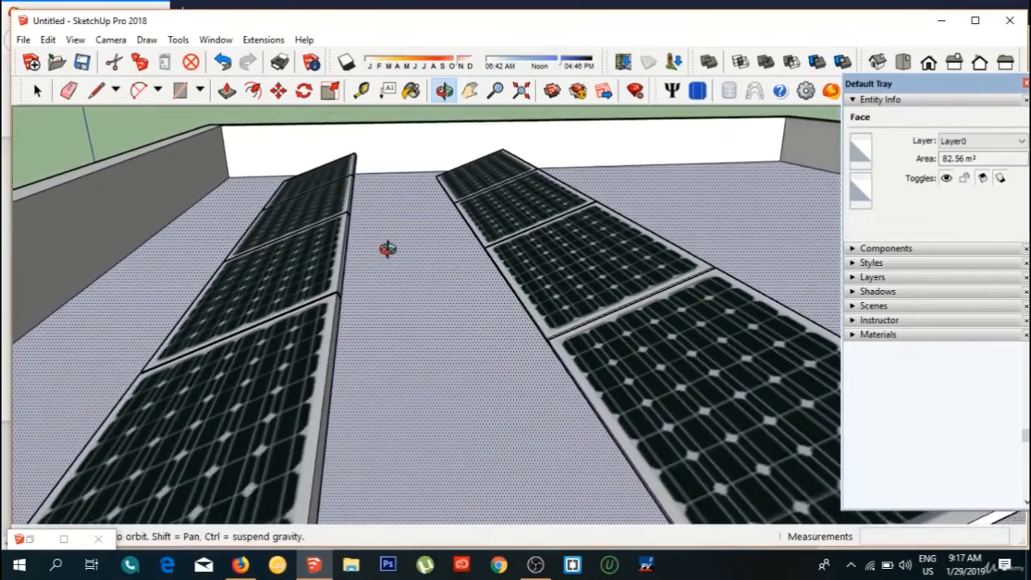
scroll(379, 311, "down", 6)
left_click_drag(380, 311, 651, 530)
scroll(576, 435, "down", 3)
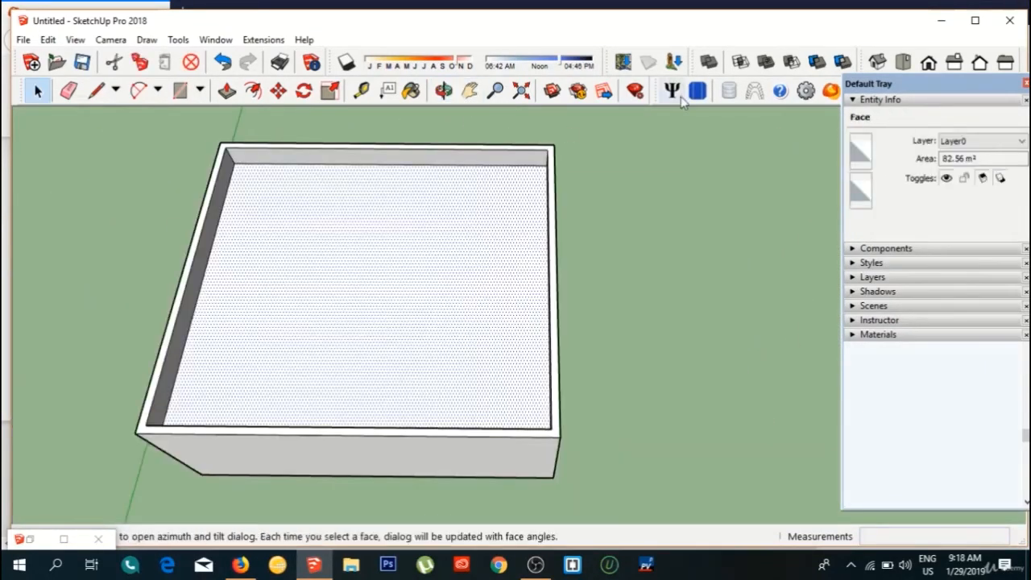
Step: Insert A:AA panels across the roof face with no maximum panel count and an own pitch of 2.00 m
left_click(672, 90)
scroll(185, 280, "down", 3)
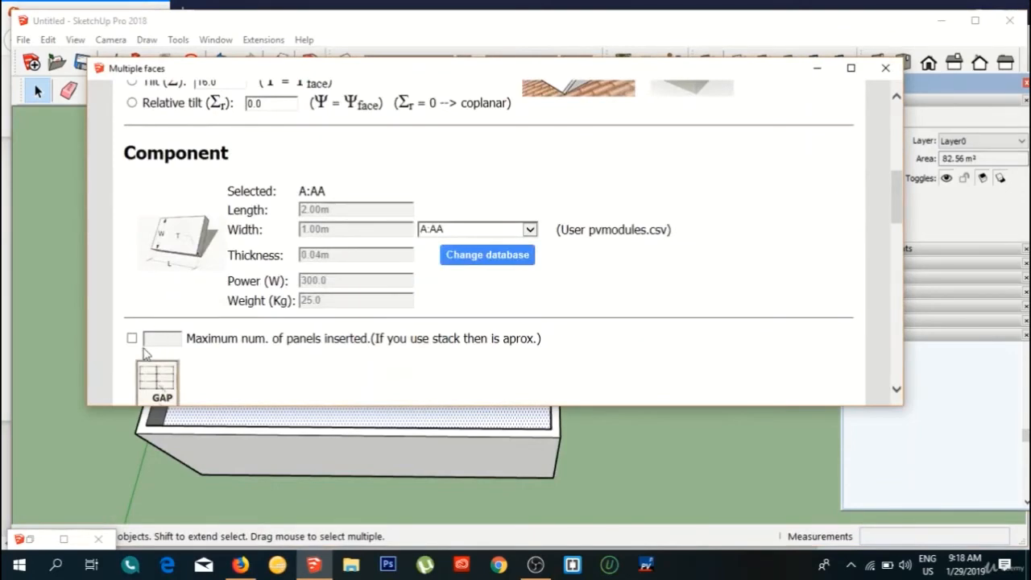
scroll(148, 354, "down", 12)
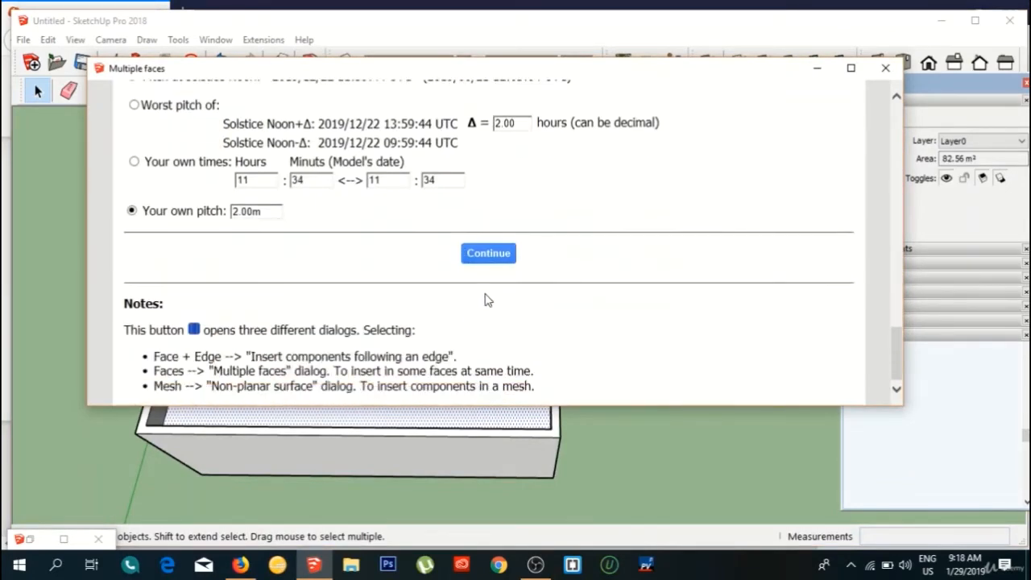
left_click(500, 253)
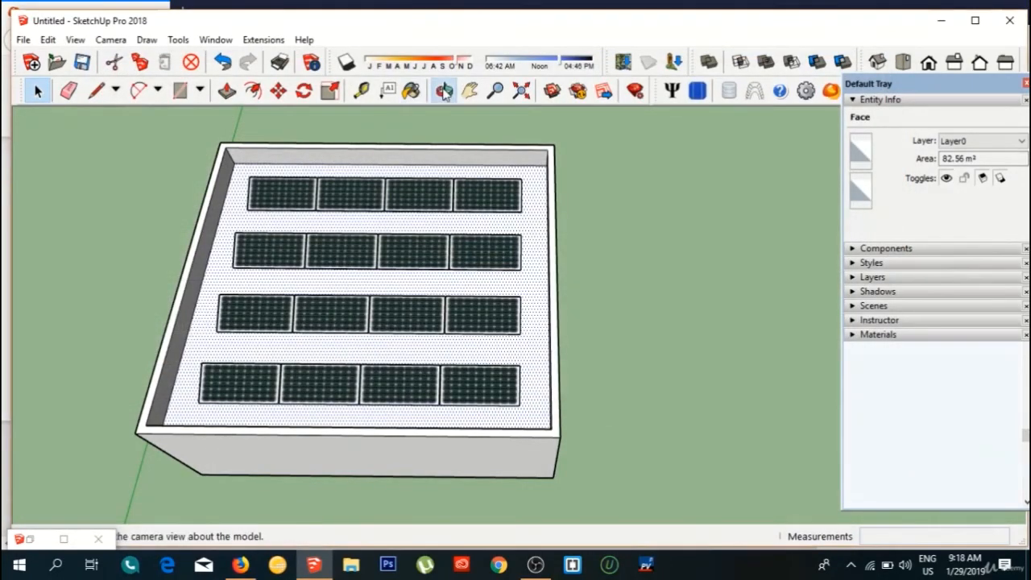
Step: Inspect the panel layout on the roof from different angles, including the spacing between rows and the parapet
left_click(444, 90)
left_click_drag(626, 244, 356, 159)
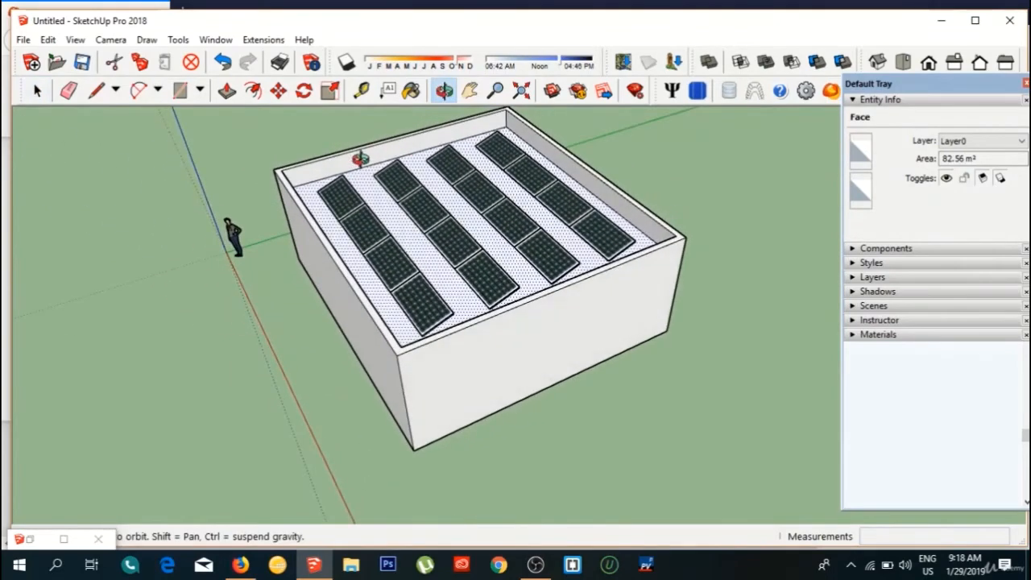
left_click(470, 90)
left_click_drag(406, 210, 365, 256)
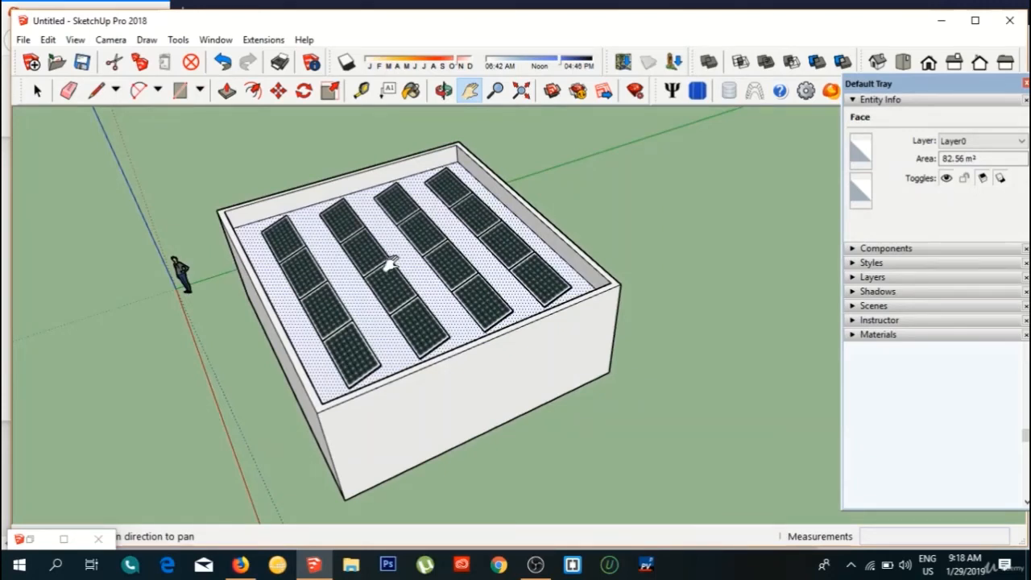
scroll(390, 274, "down", 4)
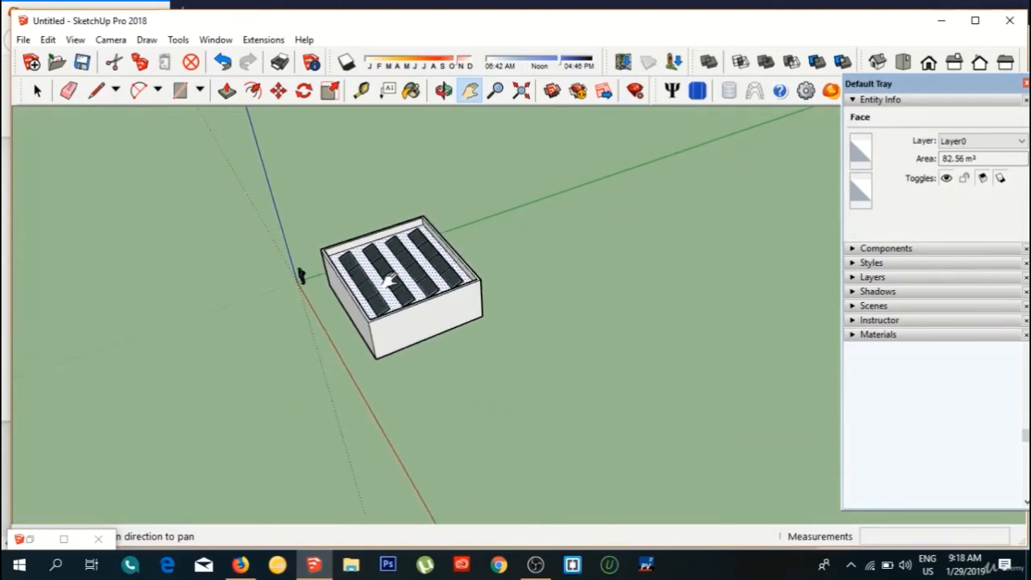
scroll(390, 290, "up", 5)
middle_click_drag(388, 307, 568, 343)
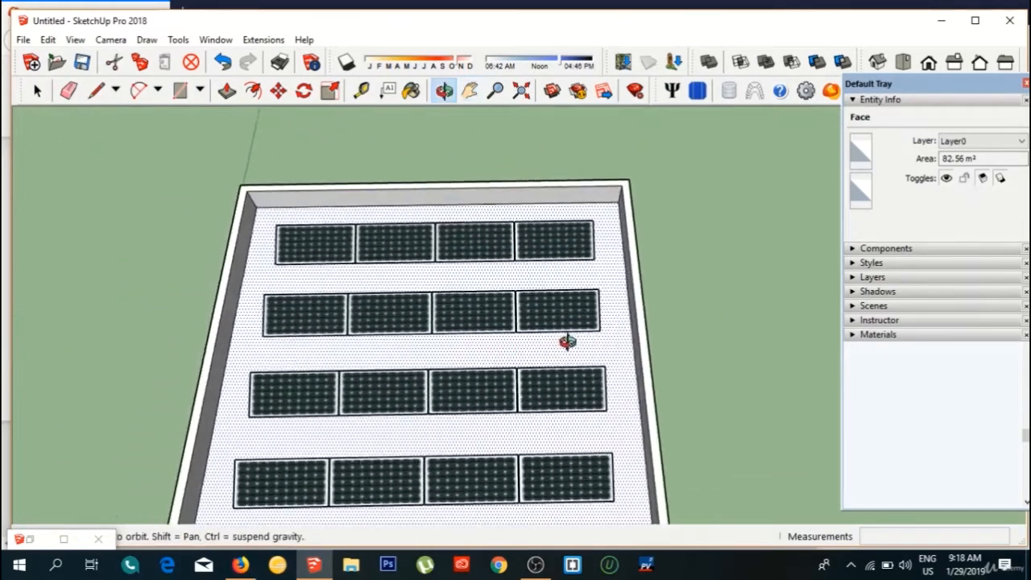
scroll(571, 345, "down", 2)
left_click(470, 91)
left_click_drag(457, 272, 442, 206)
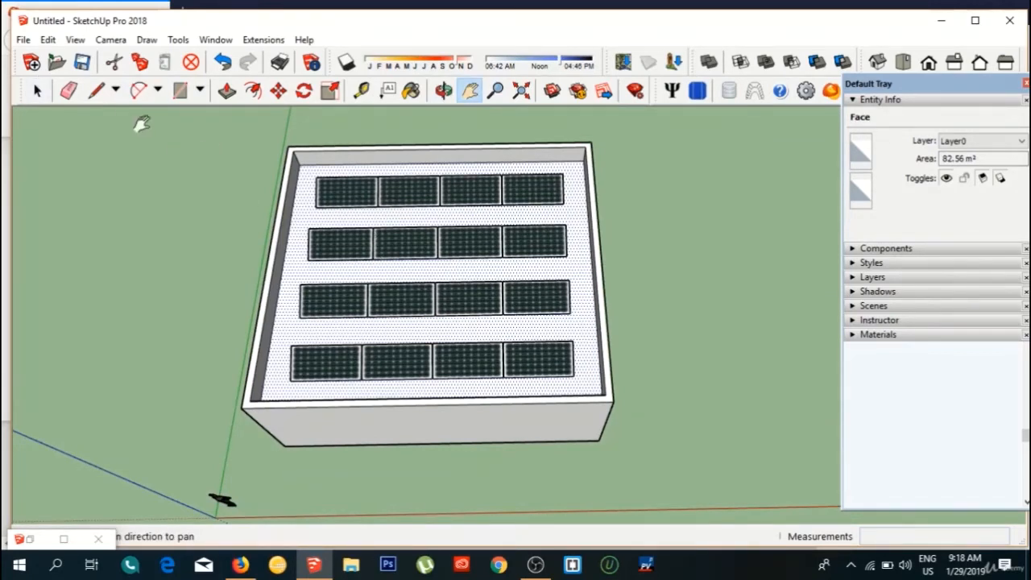
Step: Explode the group of solar panels on the roof into separate components
left_click(37, 91)
left_click(341, 243)
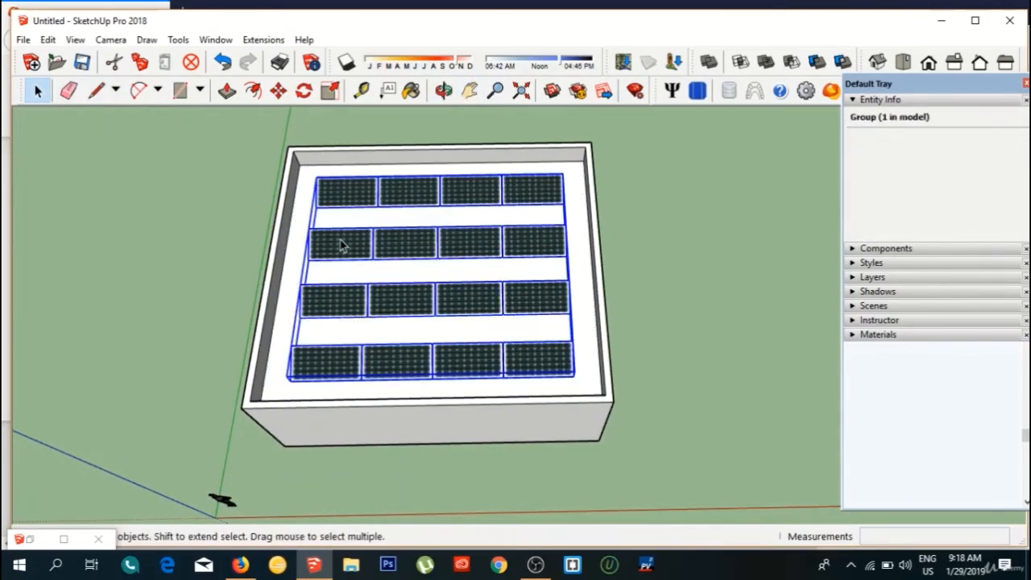
right_click(341, 243)
left_click(393, 331)
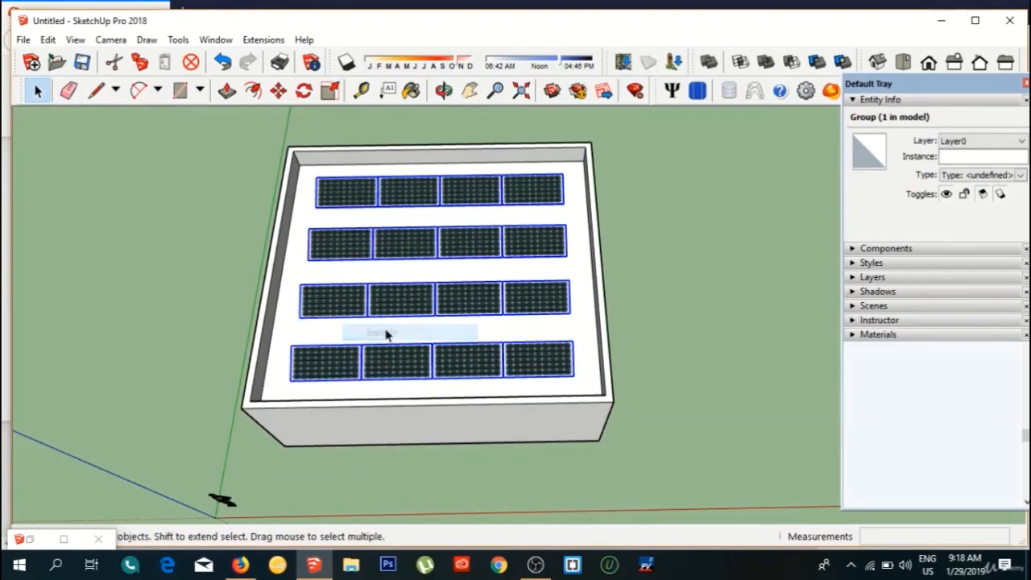
Step: Erase every panel on the roof except the one at the front-left corner
left_click(352, 203)
key("e")
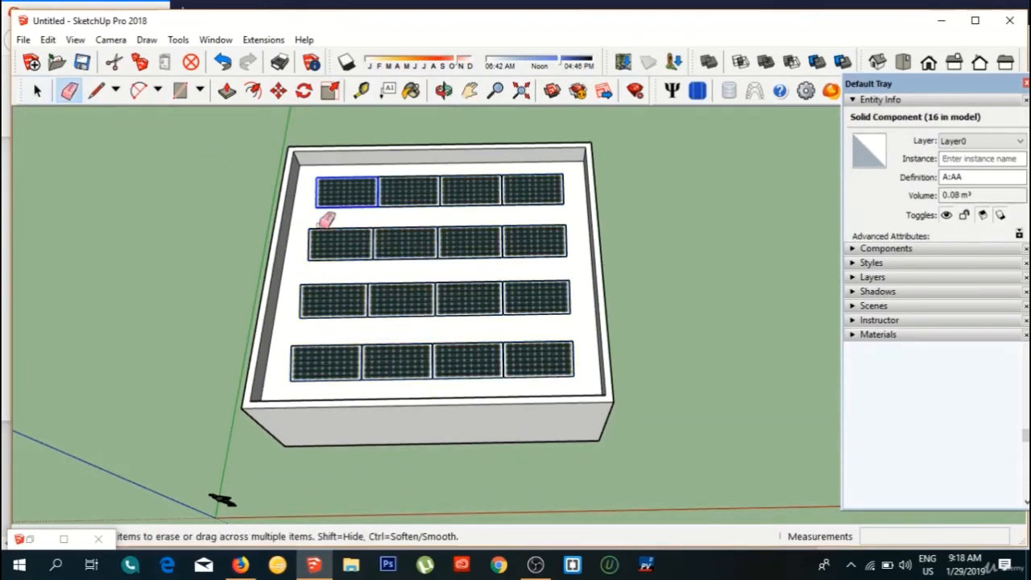
mouse_move(363, 191)
left_mouse_down()
mouse_move(545, 191)
mouse_move(379, 197)
left_mouse_up()
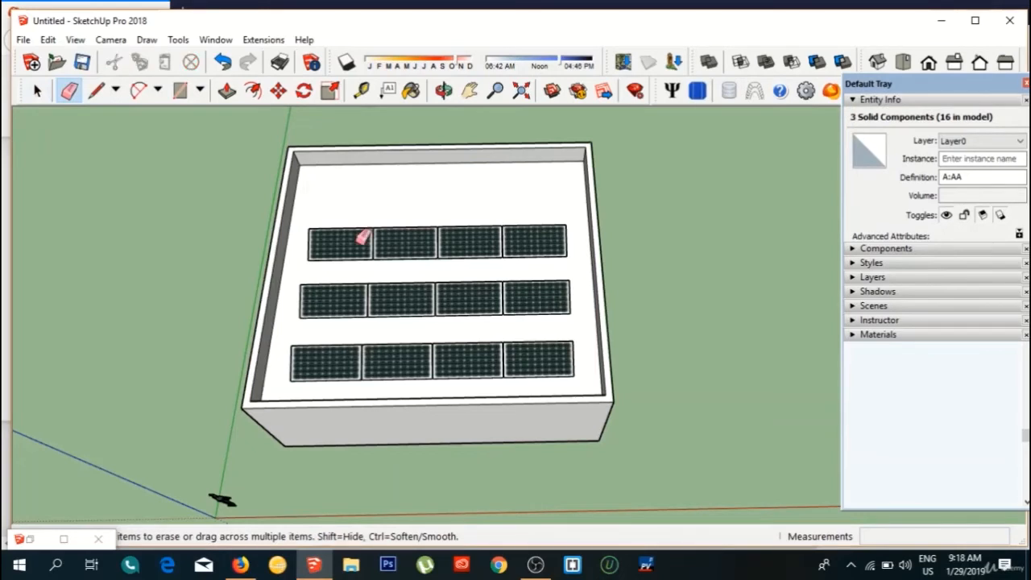
left_click_drag(364, 237, 540, 241)
left_click_drag(518, 299, 346, 300)
mouse_move(402, 349)
left_mouse_down()
mouse_move(500, 341)
mouse_move(331, 357)
mouse_move(536, 347)
left_mouse_up()
left_click_drag(382, 292, 320, 304)
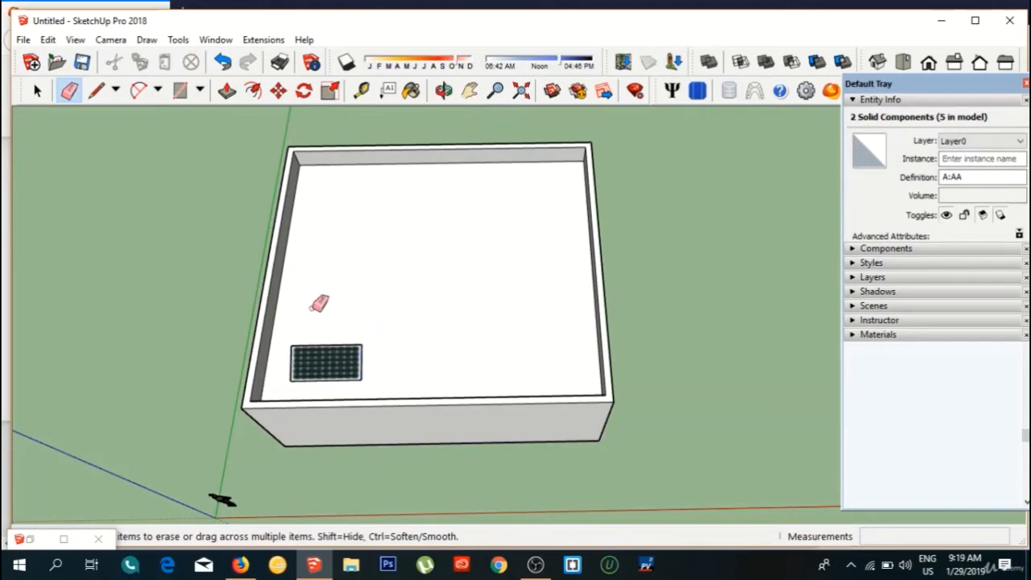
Step: Copy the remaining panel 2 m sideways along the front of the roof
scroll(299, 369, "up", 5)
key("t")
scroll(375, 393, "down", 10)
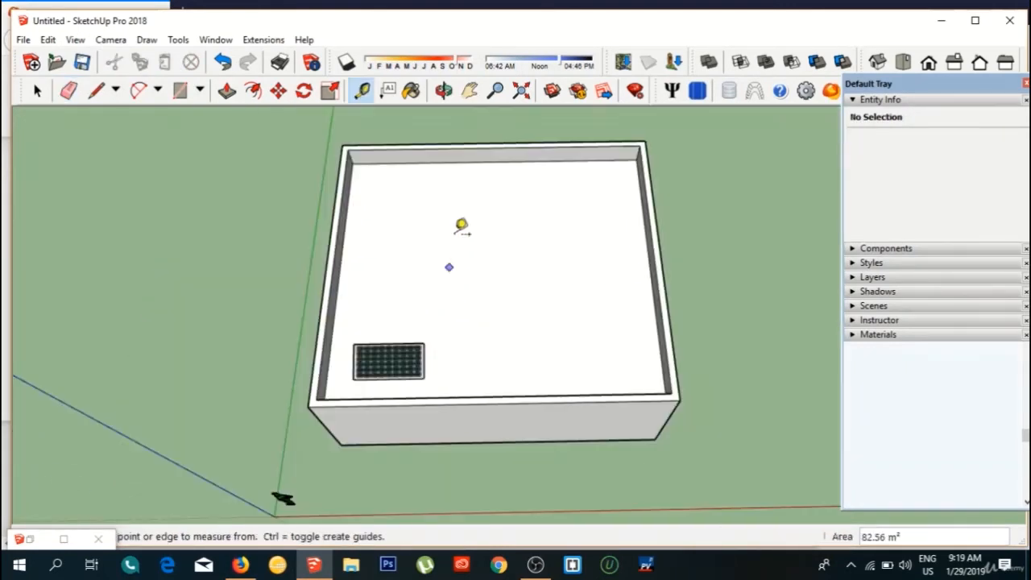
left_click(470, 90)
scroll(433, 298, "up", 2)
left_click_drag(434, 298, 413, 256)
left_click(278, 90)
left_click(340, 352)
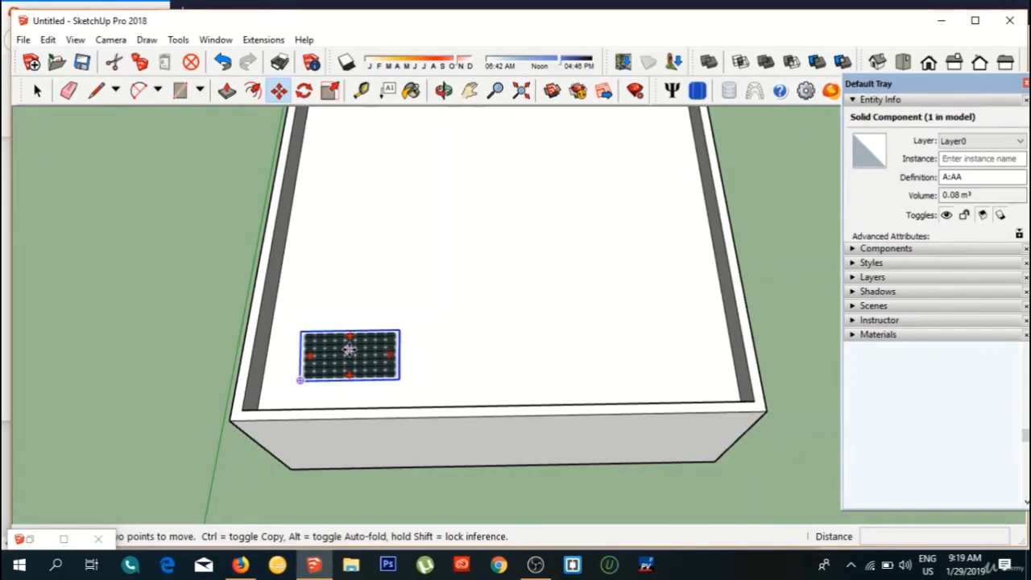
key("ctrl")
left_click(349, 349)
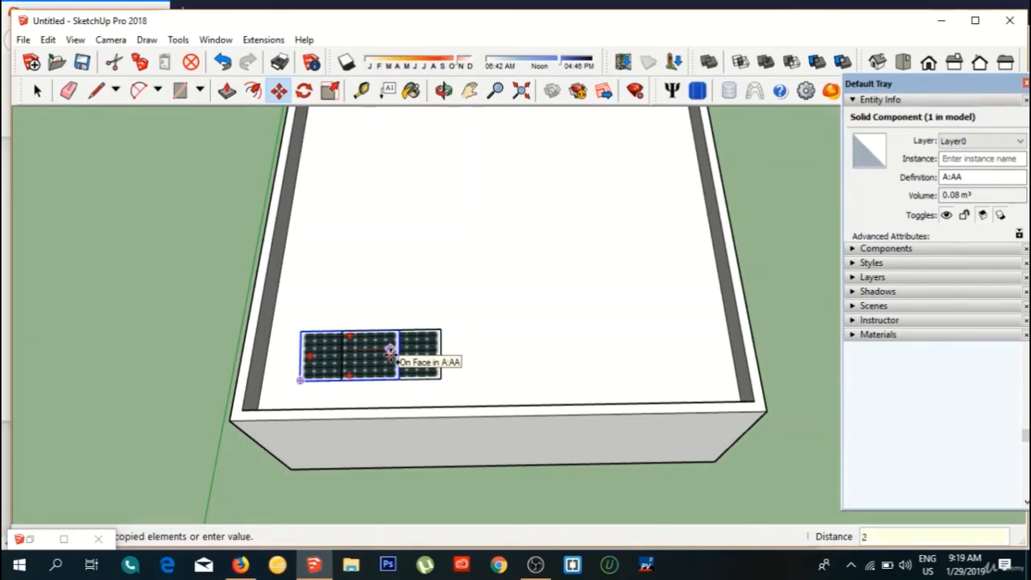
key("Return")
Step: Make two more end-to-end panel copies along the front, placing the last at 2 m, to complete a row of four
key("ctrl")
left_click(457, 353)
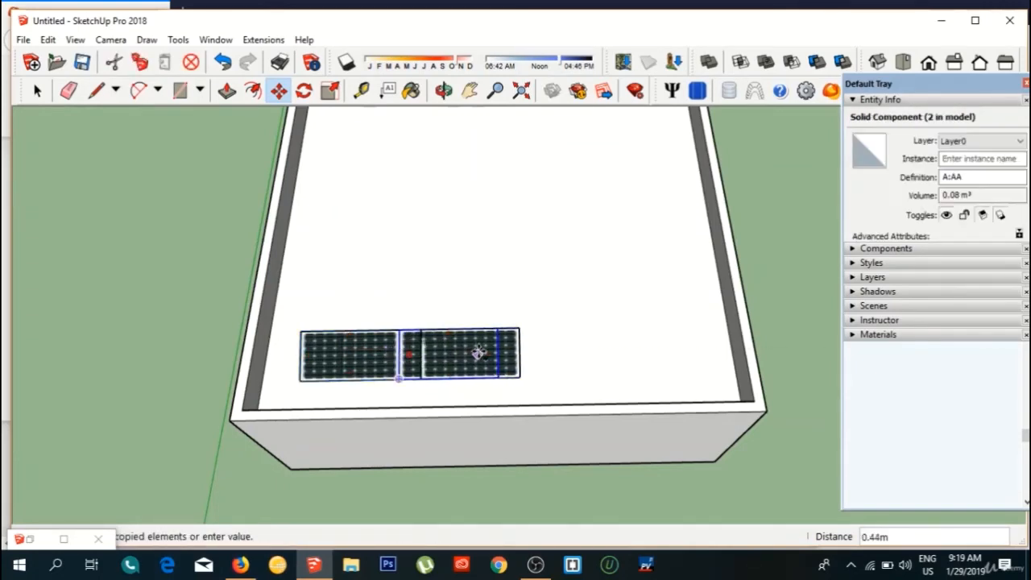
left_click(554, 352)
key("ctrl")
left_click(553, 351)
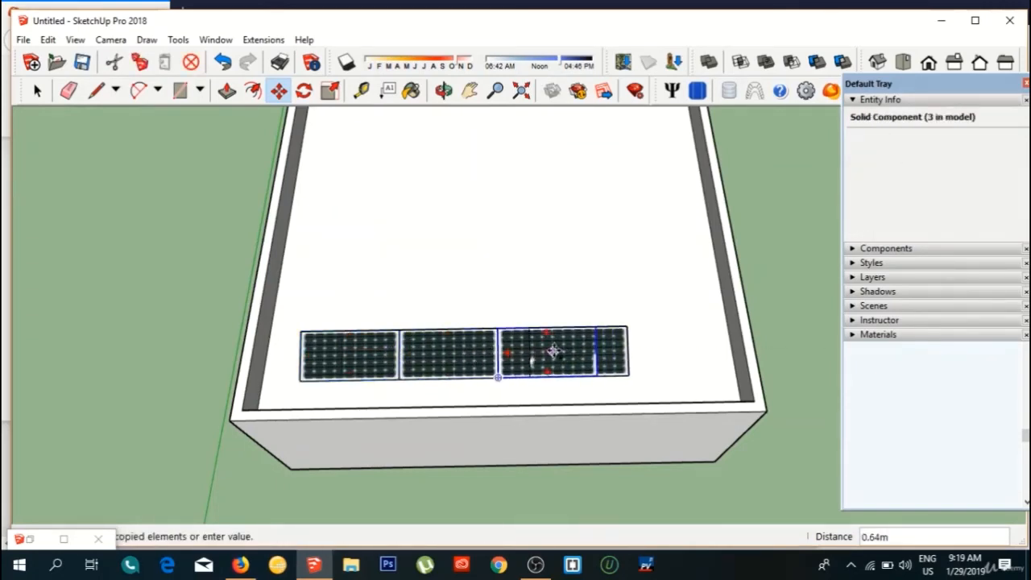
type("2")
key("Return")
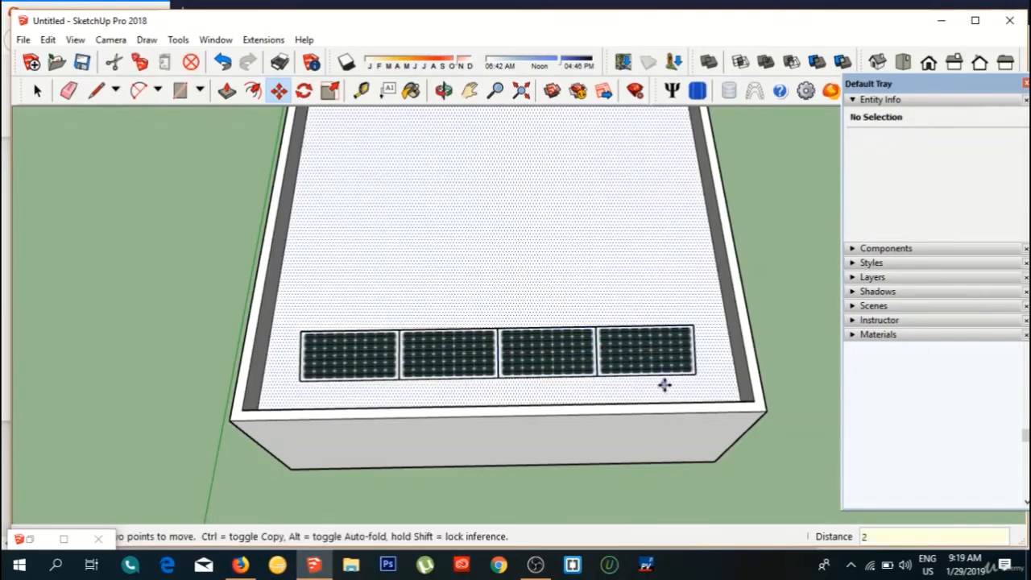
Step: Select the front row of four panels and copy it three times towards the back of the roof, 2 m apart
key("space")
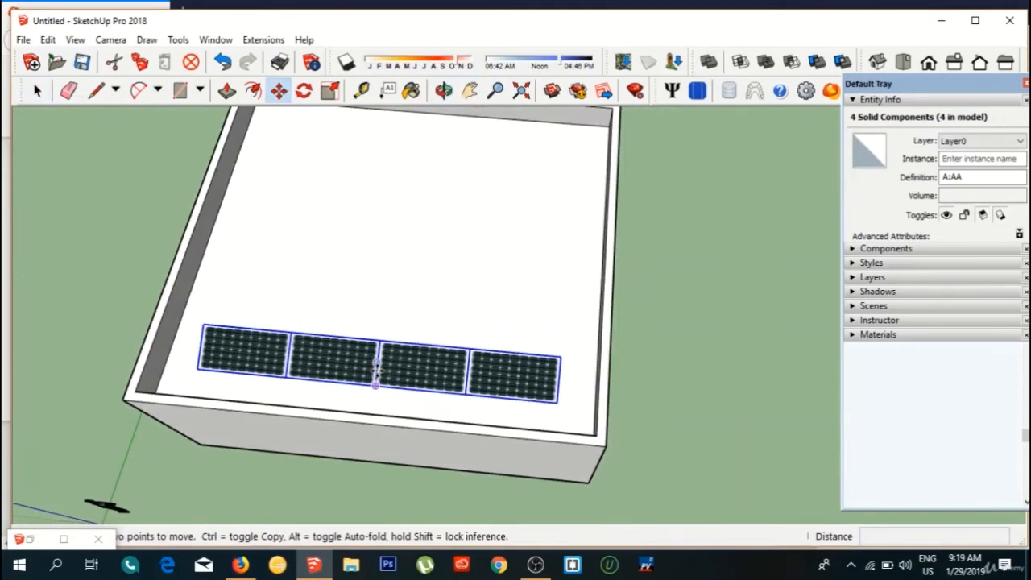
key("ctrl")
left_click(376, 372)
type("2")
key("Return")
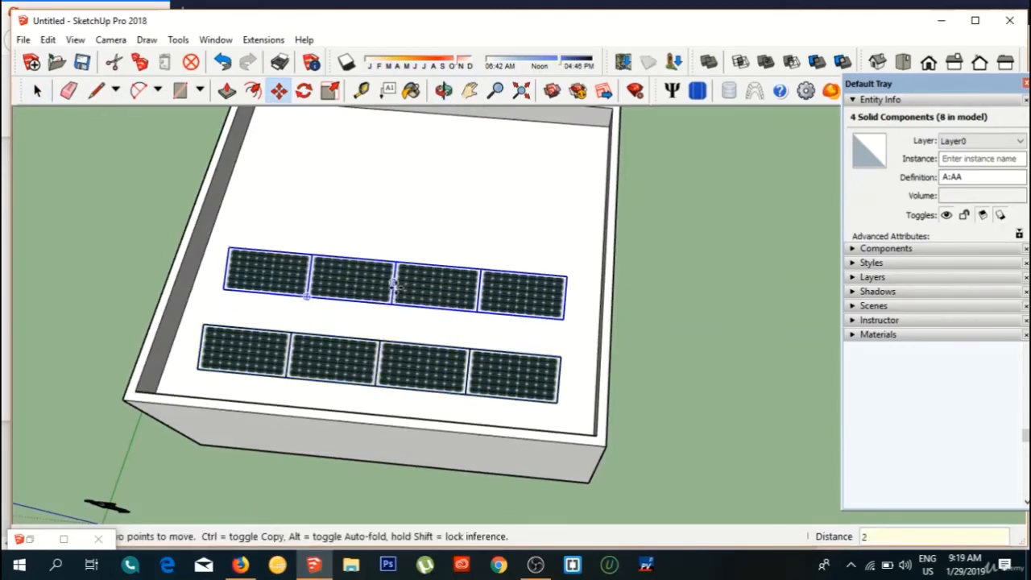
key("ctrl")
left_click(395, 286)
type("2")
key("Return")
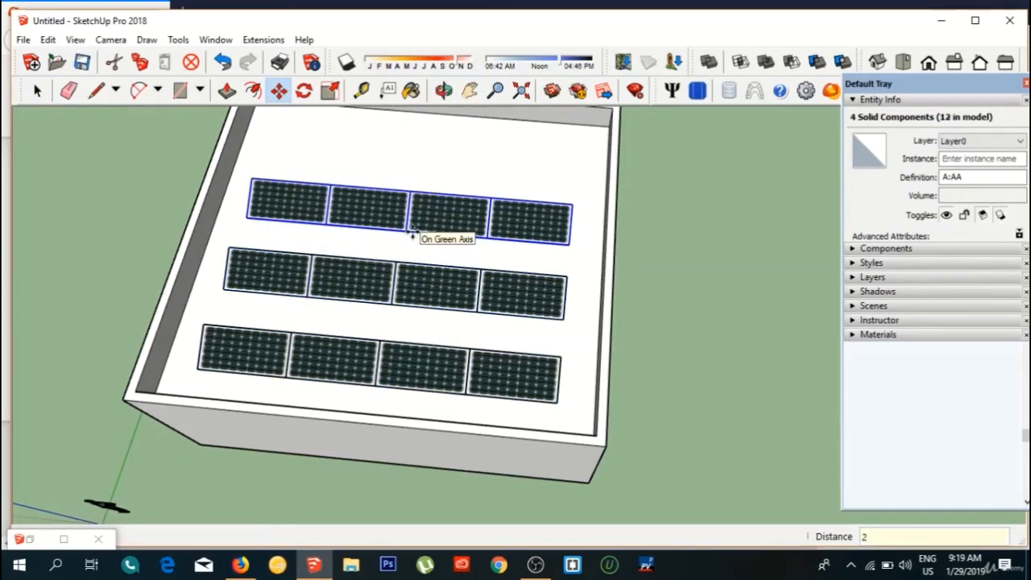
key("ctrl")
left_click(414, 212)
type("2")
key("Return")
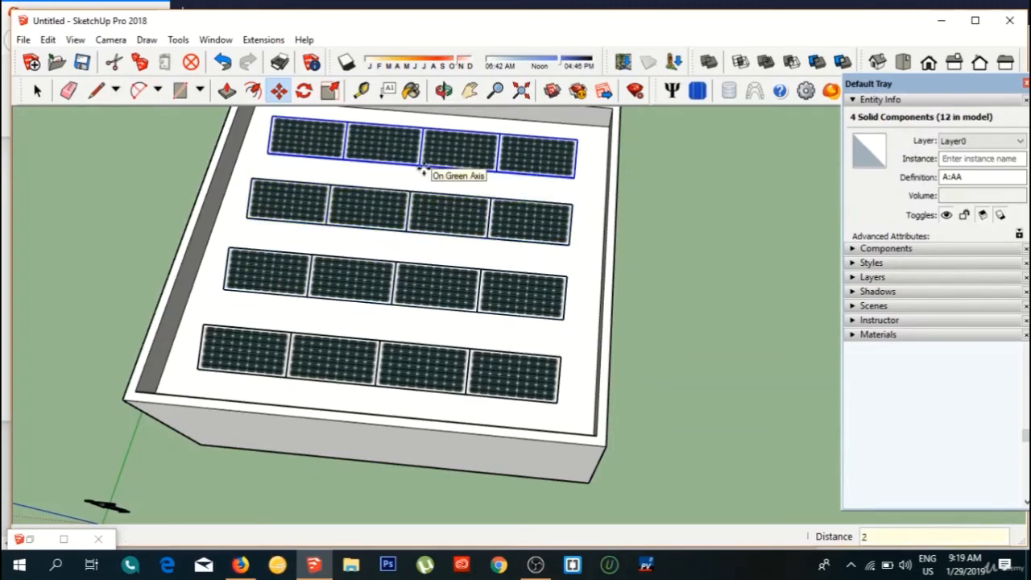
Step: Undo the row copies spaced 2 m apart, leaving only the front row of panels
key("ctrl+z")
key("ctrl+z")
key("ctrl+z")
key("ctrl+z")
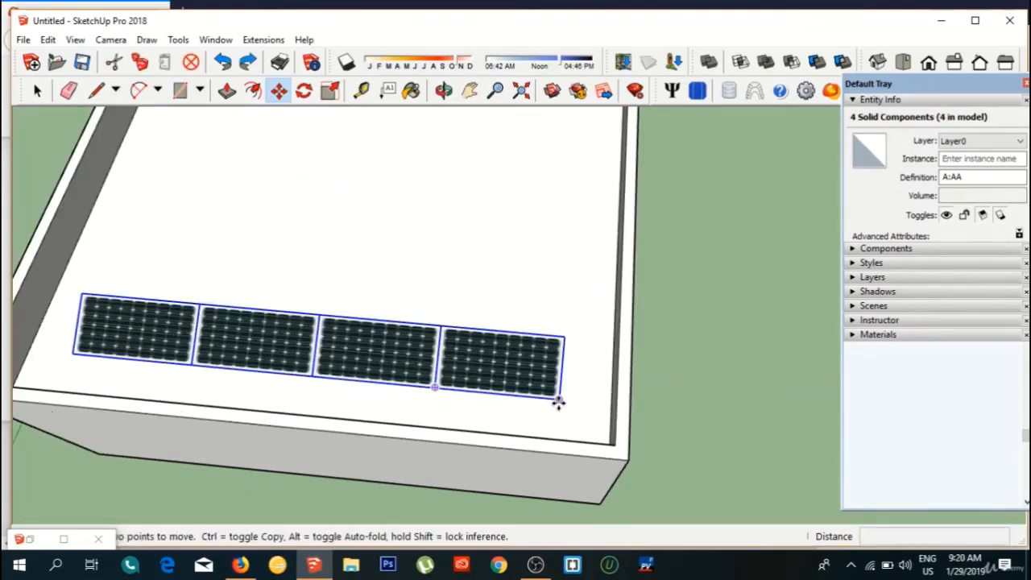
Step: Copy the front row of panels towards the back at 1.00 m intervals, corner to corner, to form three adjoining rows
key("ctrl")
left_click(559, 398)
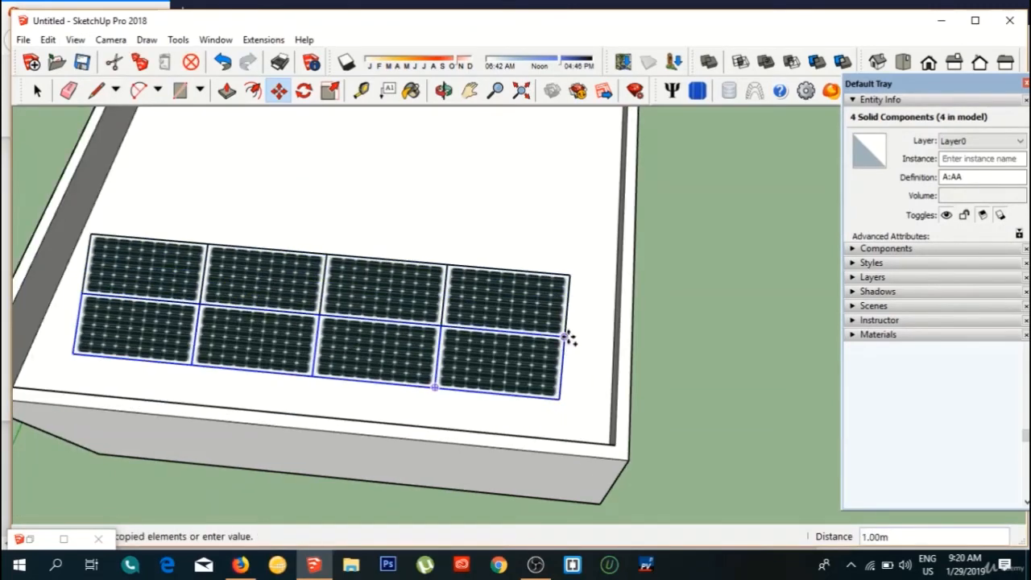
left_click(568, 333)
key("ctrl")
left_click(568, 337)
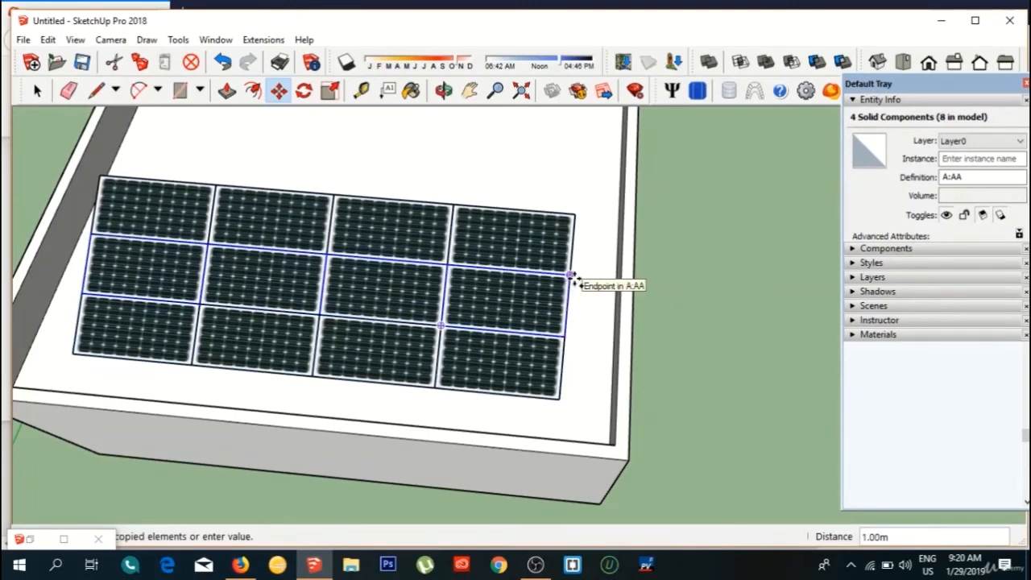
left_click(569, 274)
key("ctrl")
left_click(570, 274)
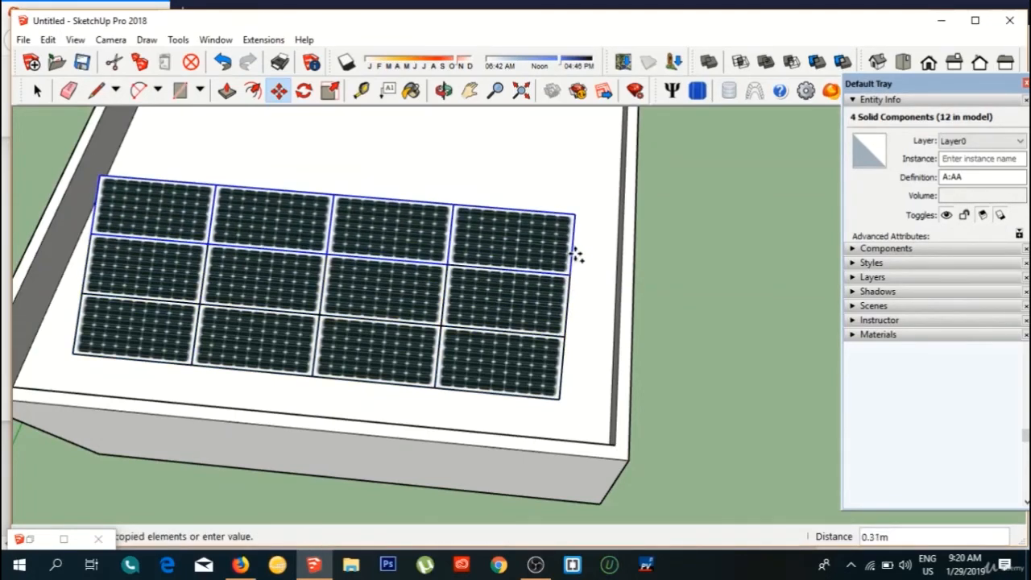
left_click(575, 214)
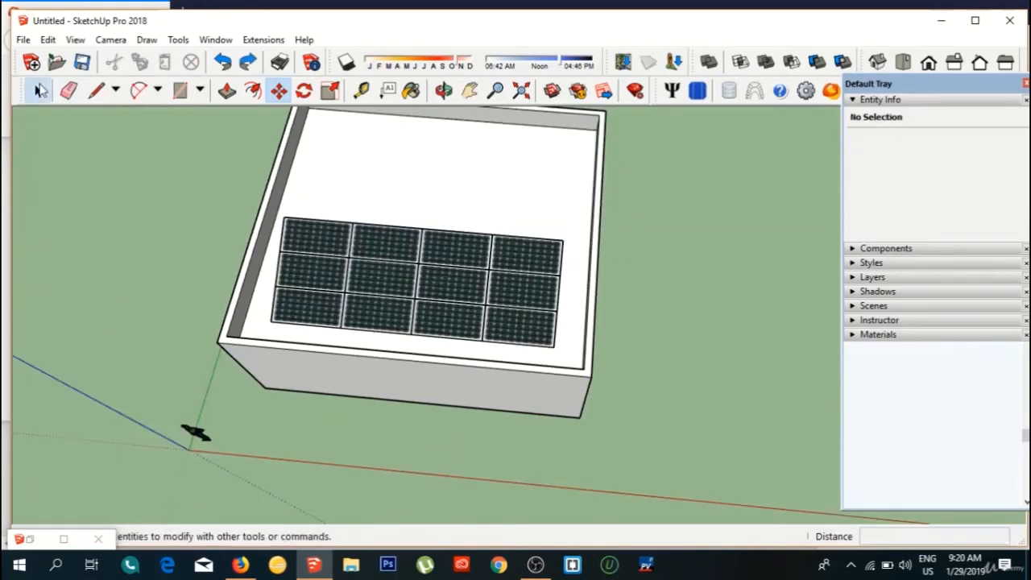
Step: Select all twelve panels and copy the block along the green axis towards the back of the roof, leaving a gap between the blocks
left_click(37, 91)
left_click(293, 298)
left_click(314, 279, "shift")
left_click(325, 238, "shift")
left_click(403, 245, "shift")
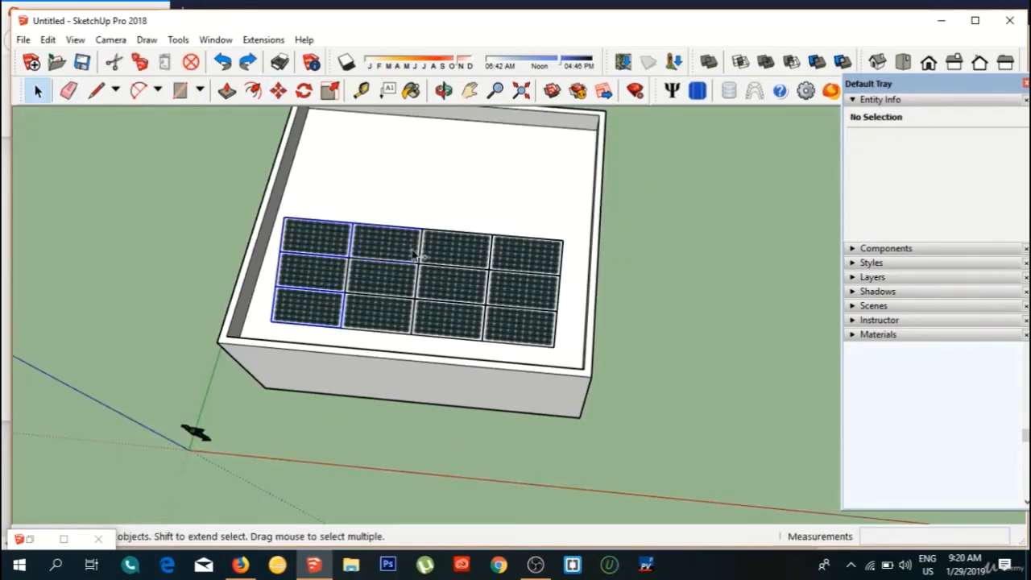
left_click(441, 253, "shift")
left_click(506, 257, "shift")
left_click(509, 283, "shift")
left_click(505, 317, "shift")
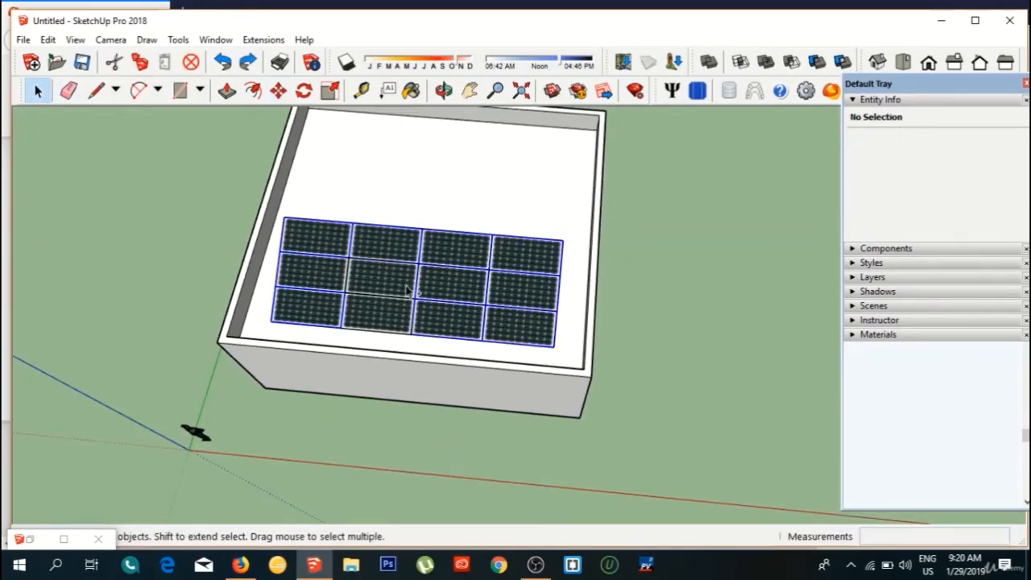
left_click(278, 91)
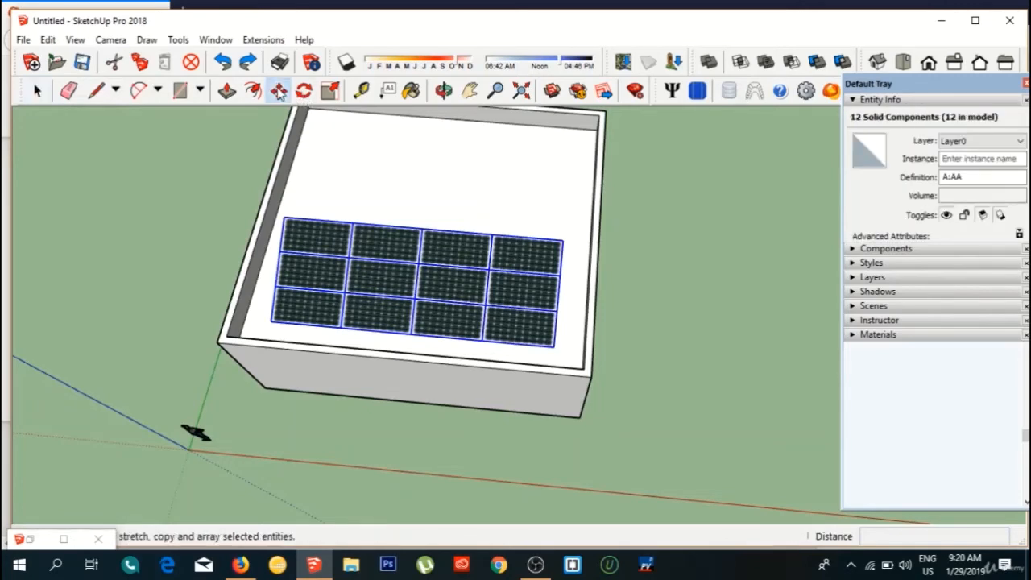
left_click(413, 256)
key("ctrl")
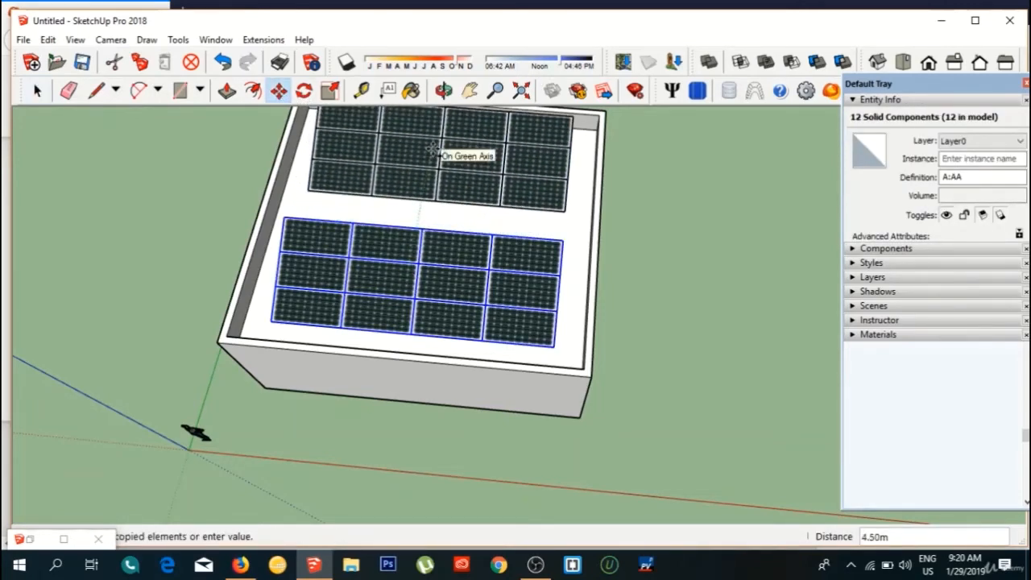
key("Return")
scroll(435, 153, "down", 2)
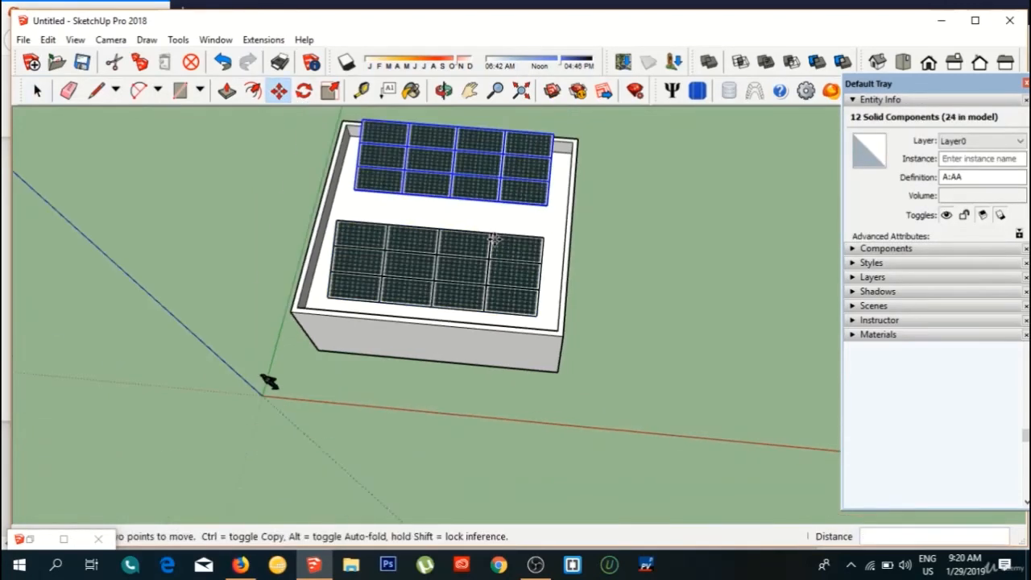
left_click(451, 96)
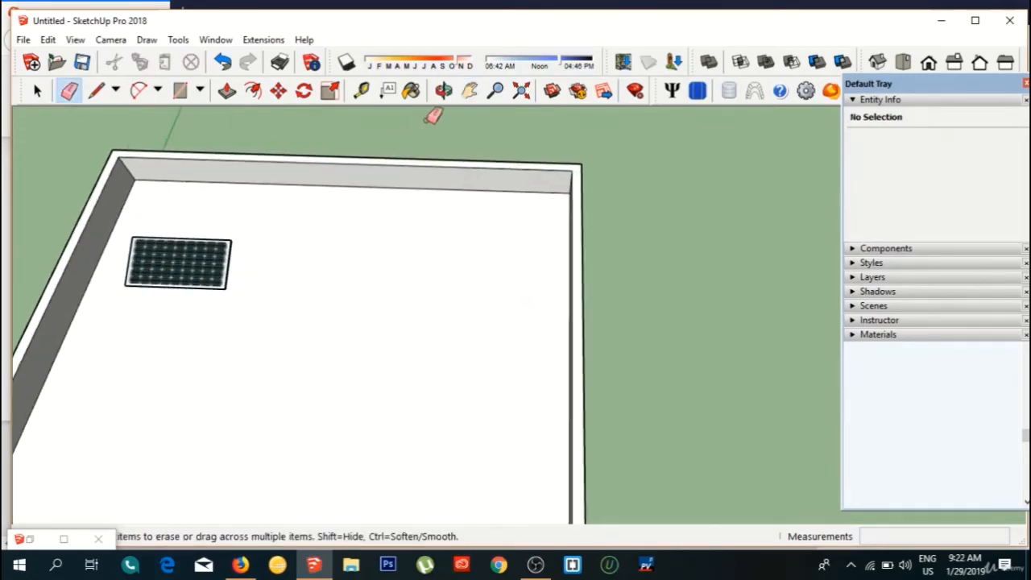
Step: Rotate the single panel 90 degrees about its centre
left_click(470, 90)
left_click_drag(327, 209, 368, 221)
scroll(400, 288, "up", 3)
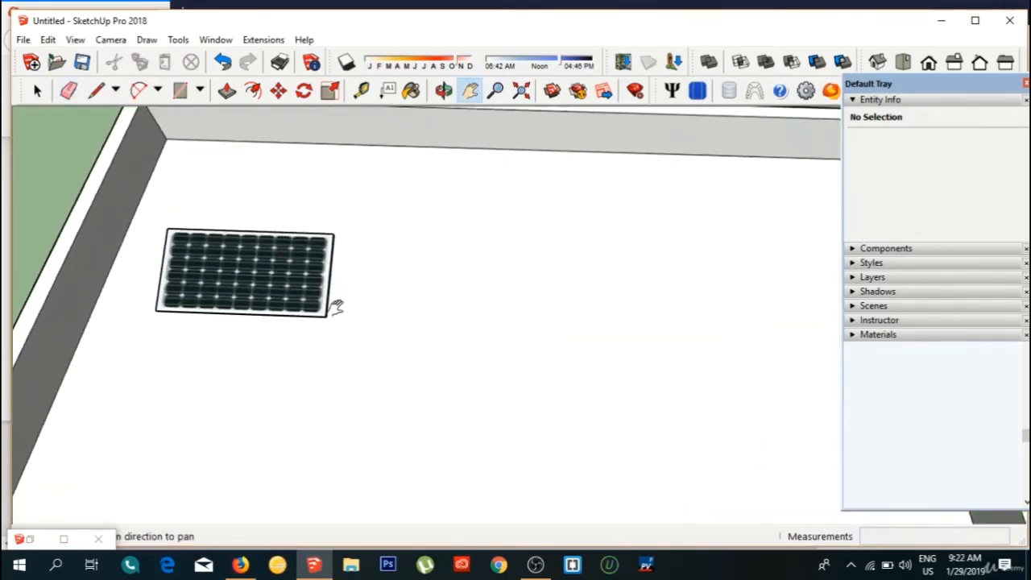
left_click_drag(343, 304, 401, 383)
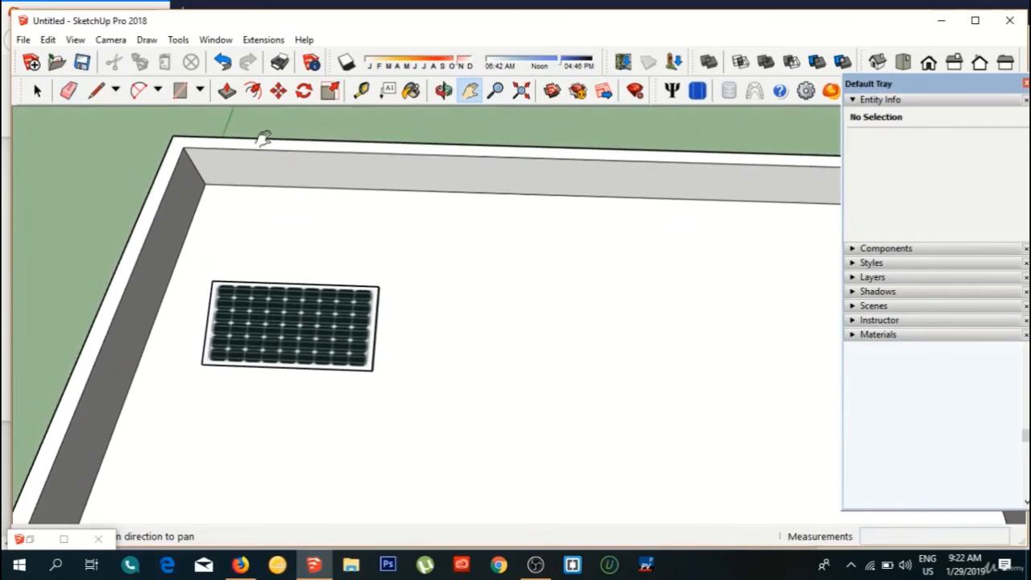
left_click(303, 91)
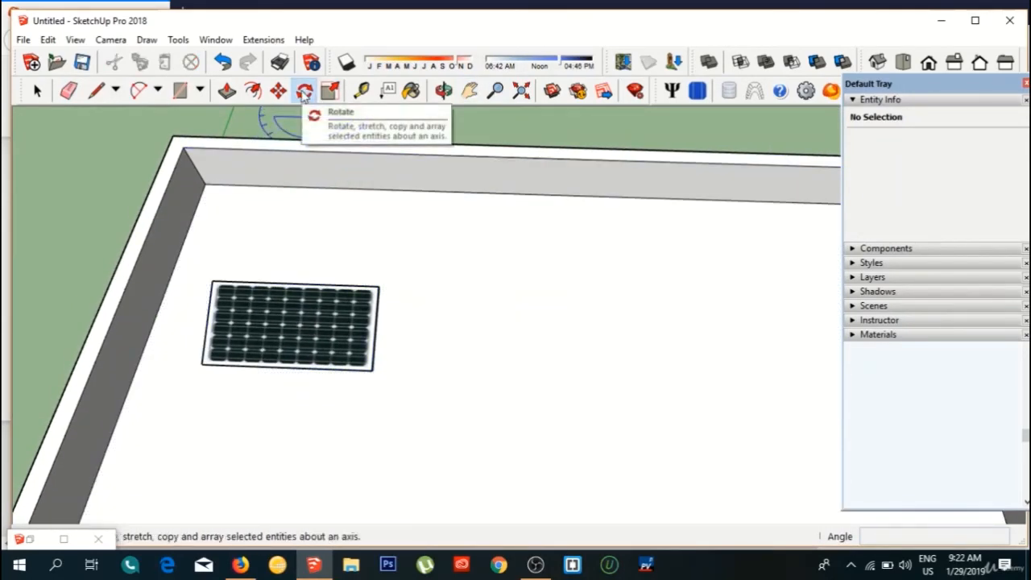
left_click(299, 325)
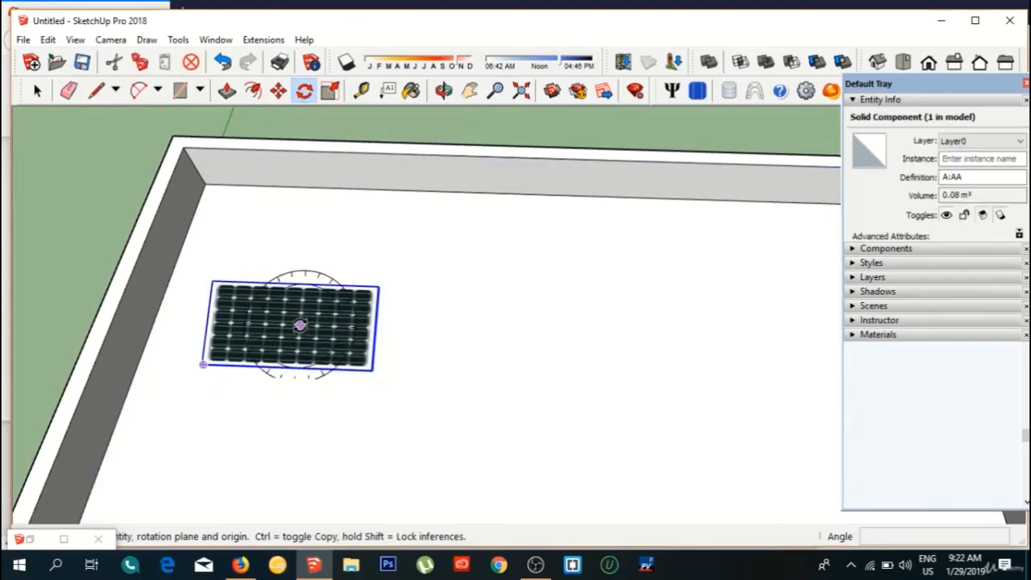
left_click(421, 325)
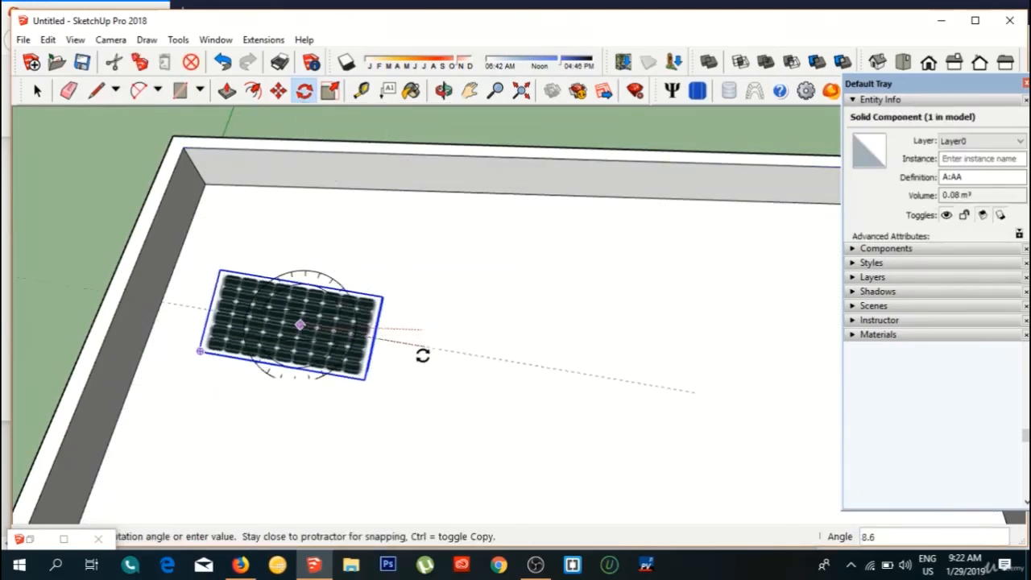
type("9")
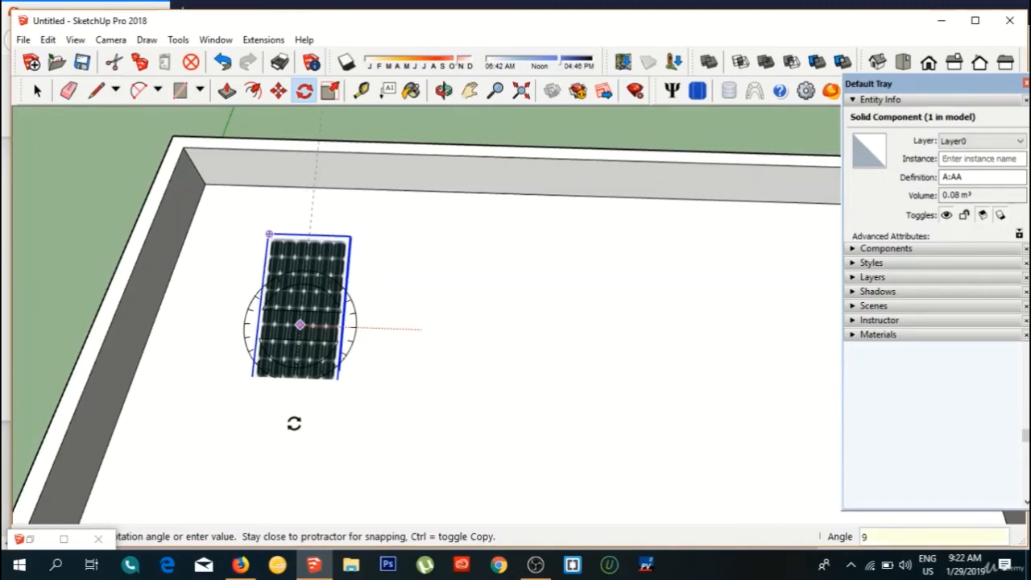
type("0")
key("Return")
Step: Raise the rotated panel 1 m along the blue axis so it clears the roof surface
left_click(279, 93)
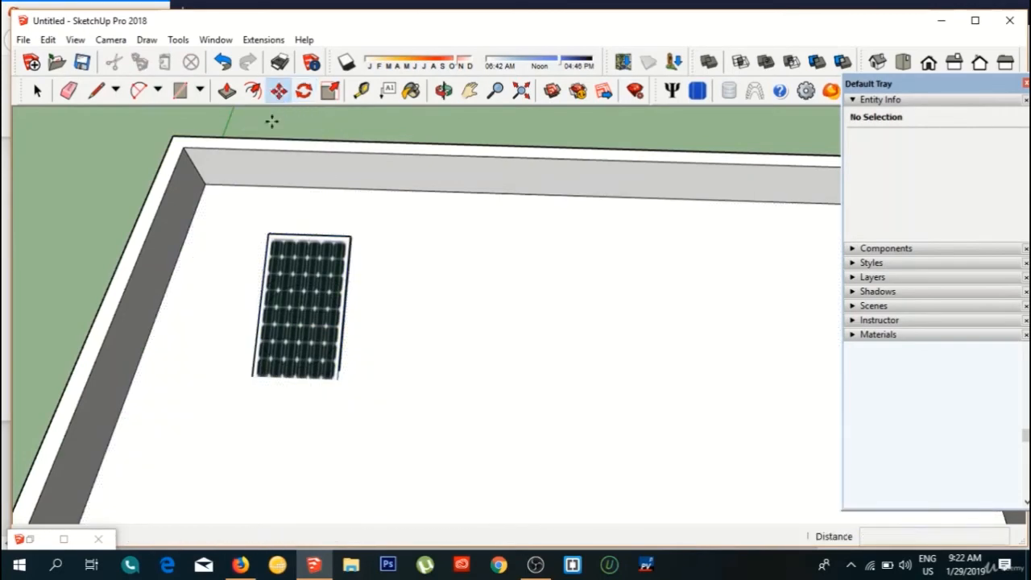
left_click(299, 302)
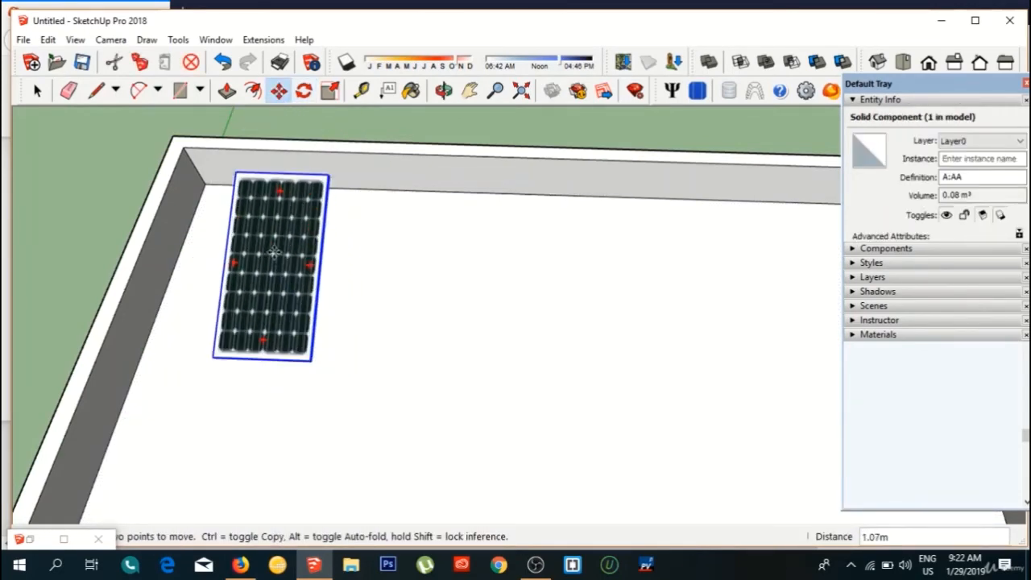
key("Return")
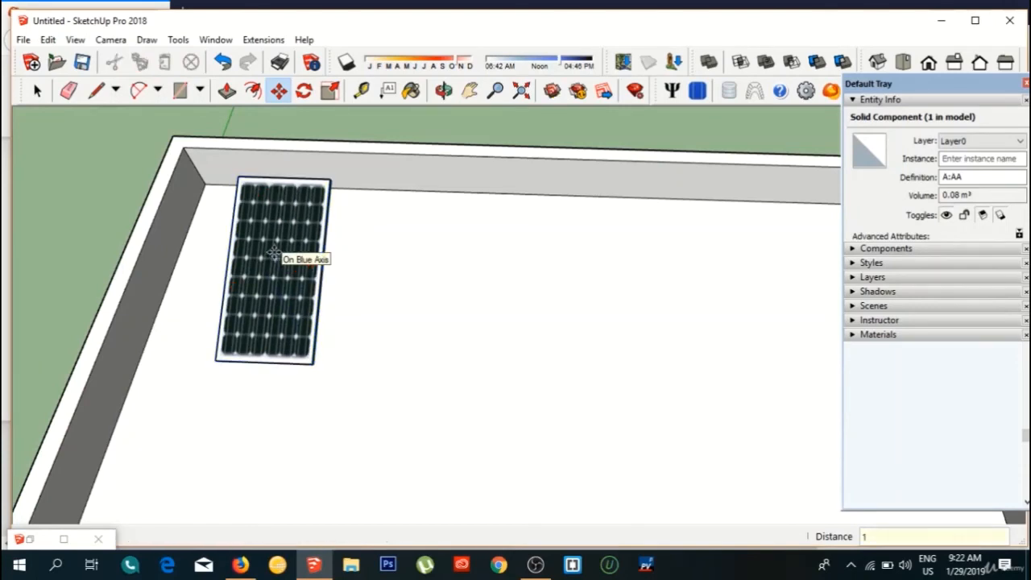
scroll(282, 275, "down", 2)
scroll(279, 269, "down", 6)
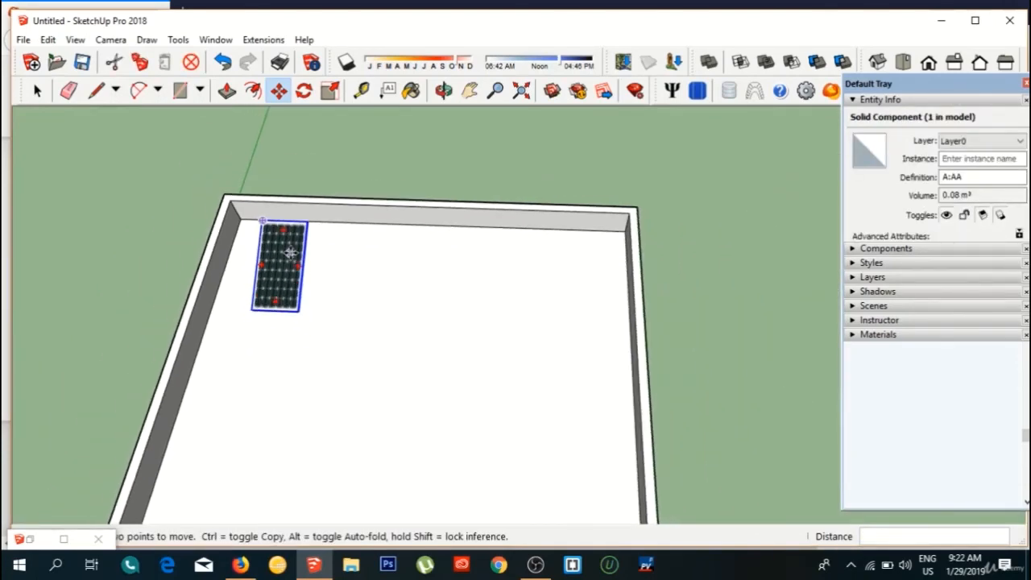
Step: Move the panel about 5.42 m along the green axis towards the front parapet and about 0.41 m towards the left parapet
left_click(285, 265)
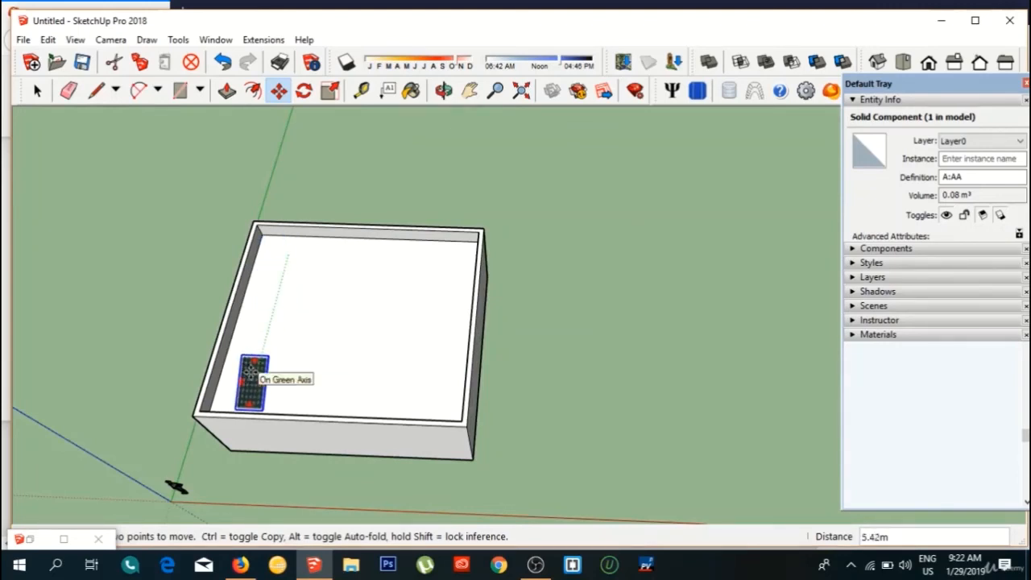
left_click(250, 374)
left_click(247, 375)
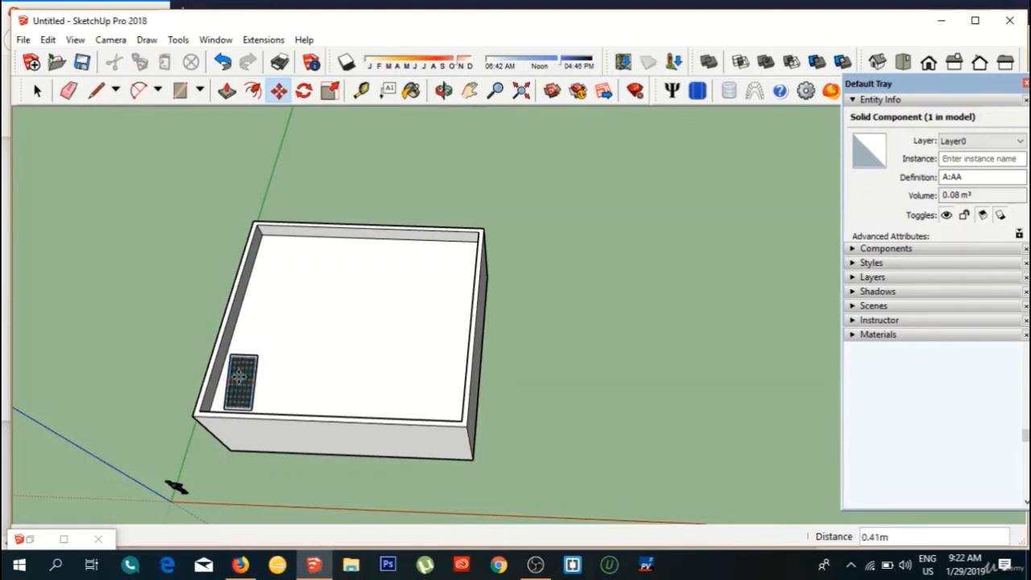
scroll(243, 375, "up", 6)
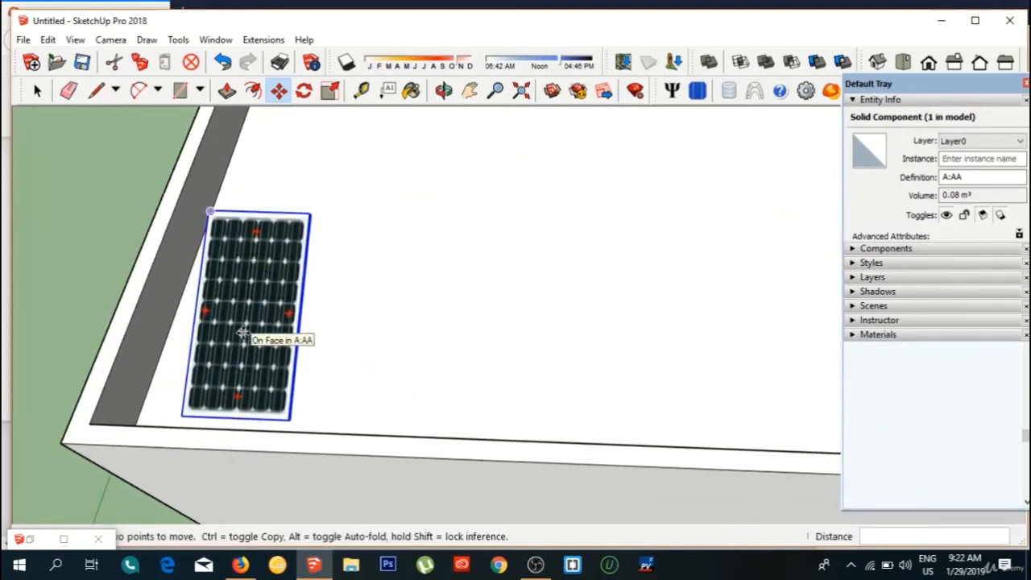
Step: Copy the corner panel twice along the red axis at 1 m spacing to form an adjoining row of three
left_click(243, 335)
key("ctrl")
type("1")
key("Return")
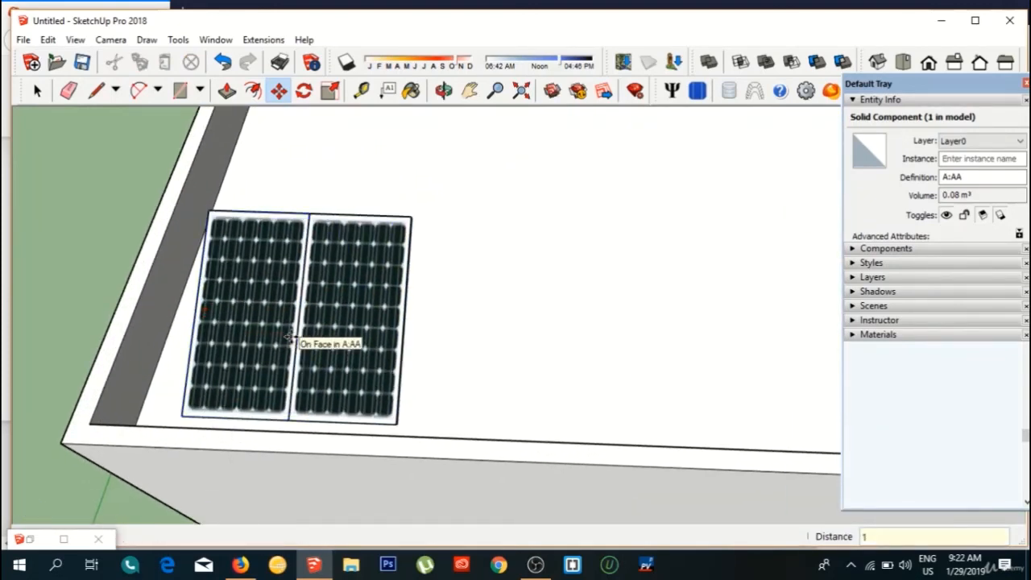
left_click(355, 322)
key("ctrl")
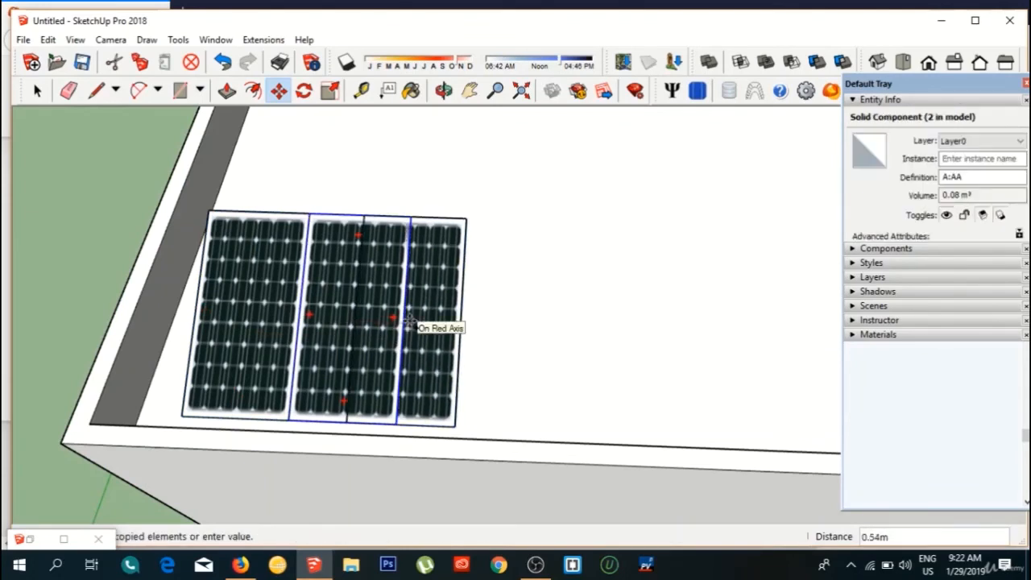
type("1")
key("Return")
Step: Select the three panels and copy them twice along the front at 3 m spacing, extending the row to nine
left_click(34, 90)
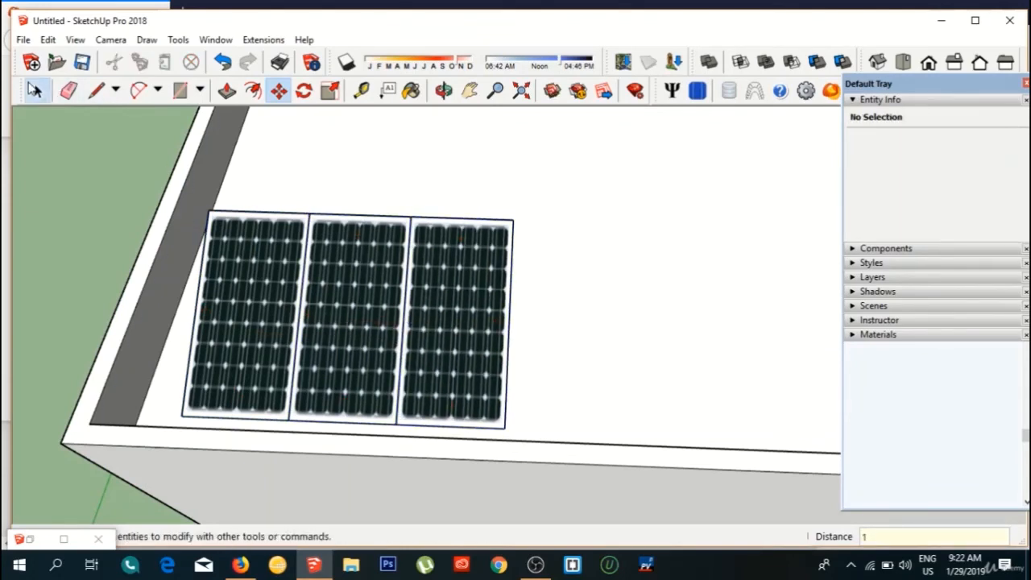
left_click(272, 282, "ctrl")
left_click(364, 280, "ctrl")
left_click(442, 282, "ctrl")
left_click(286, 90)
key("ctrl")
left_click(419, 299)
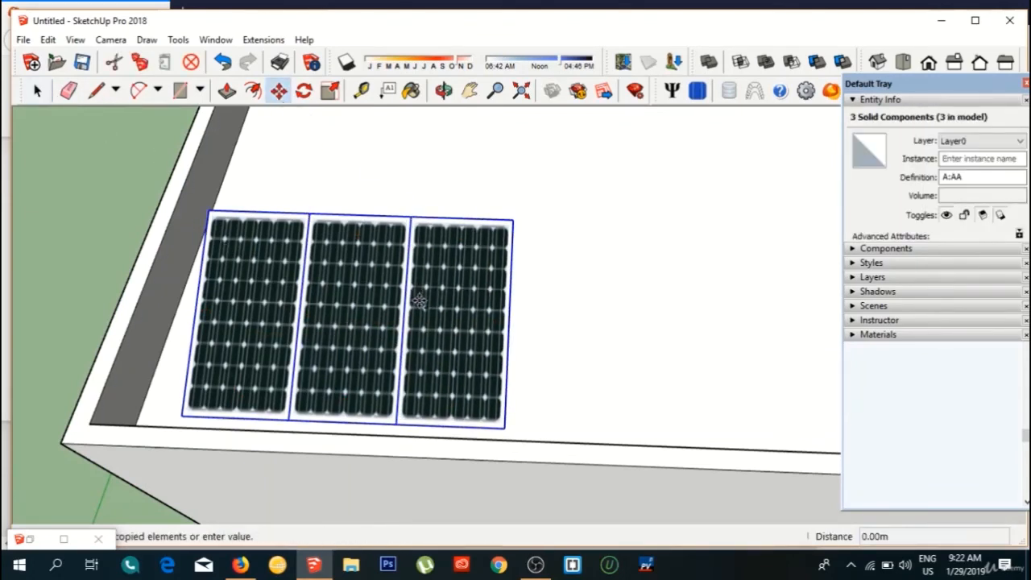
key("Return")
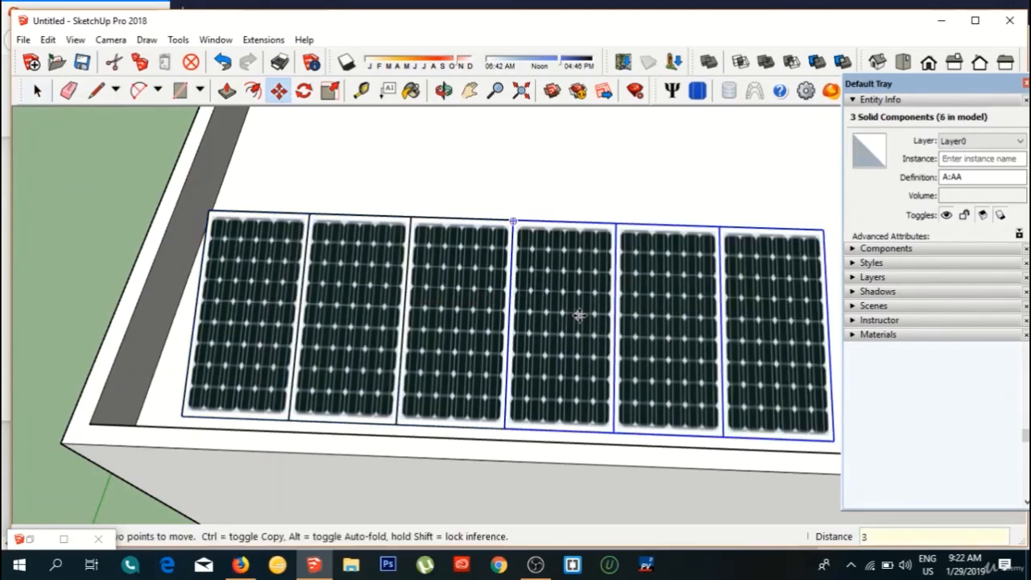
left_click(578, 315)
left_click(691, 321)
scroll(637, 322, "down", 6)
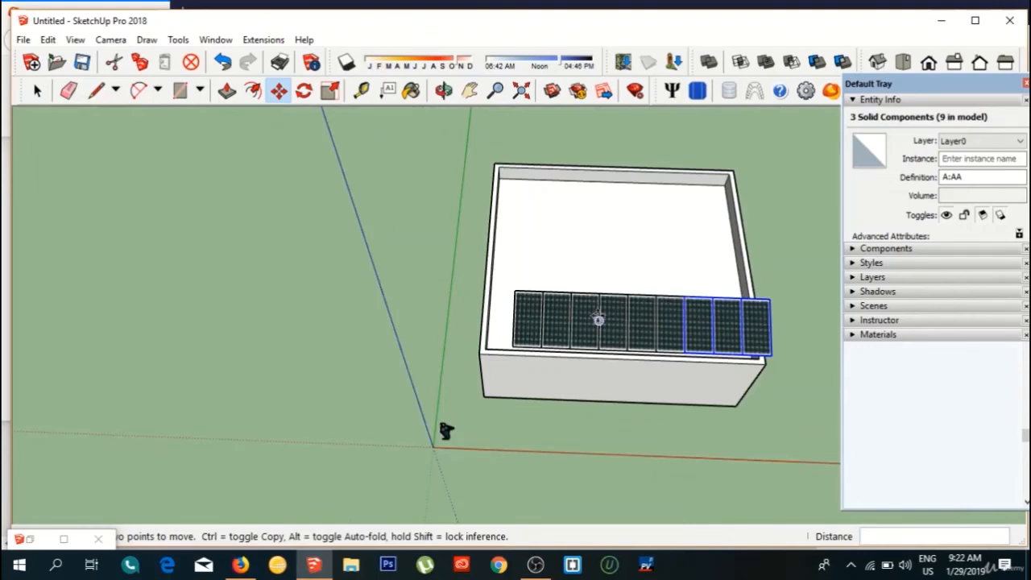
Step: Delete the end panel that overhangs the right parapet
left_click(32, 91)
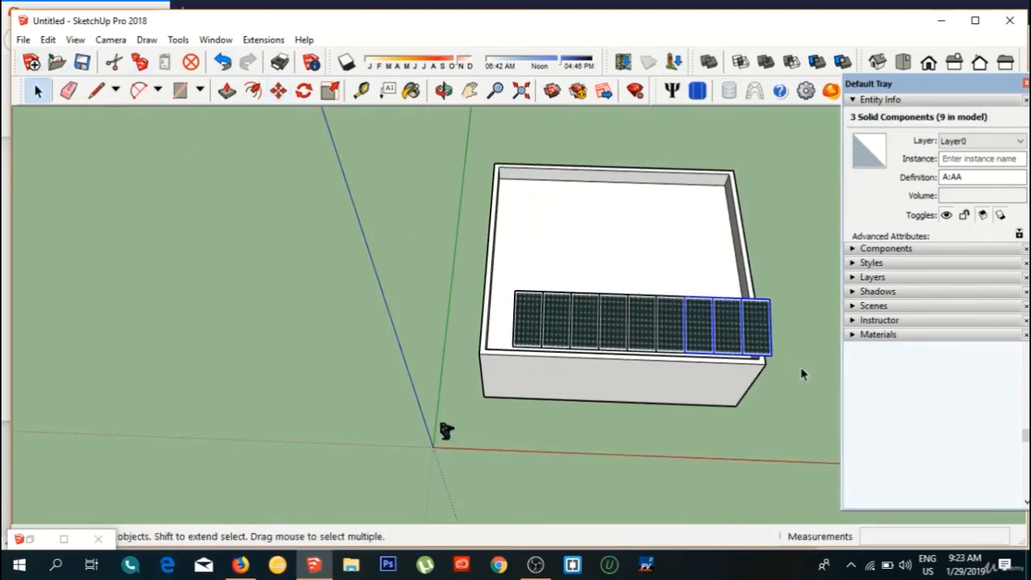
left_click(765, 329)
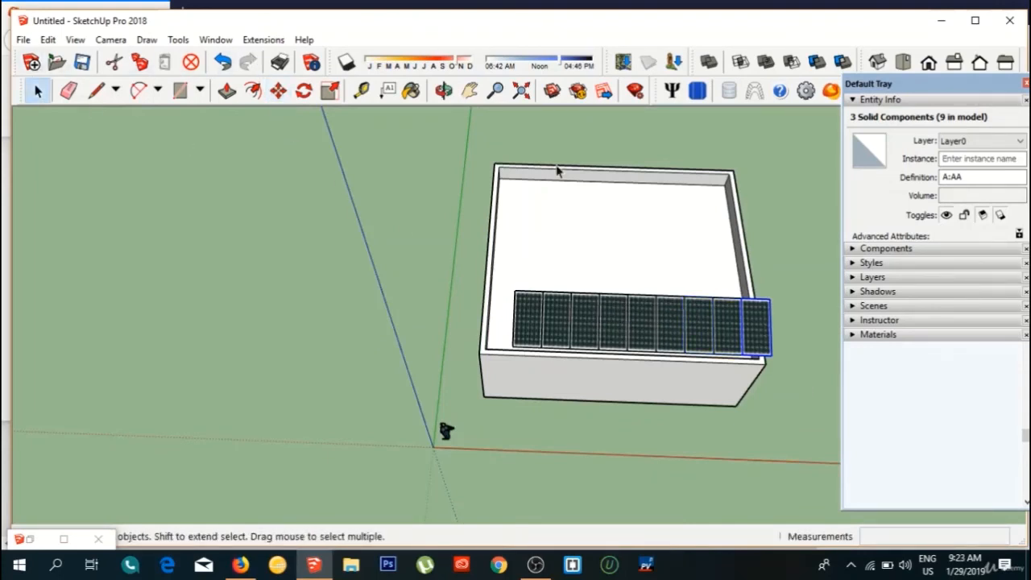
left_click(480, 170)
scroll(769, 373, "up", 2)
scroll(525, 276, "up", 2)
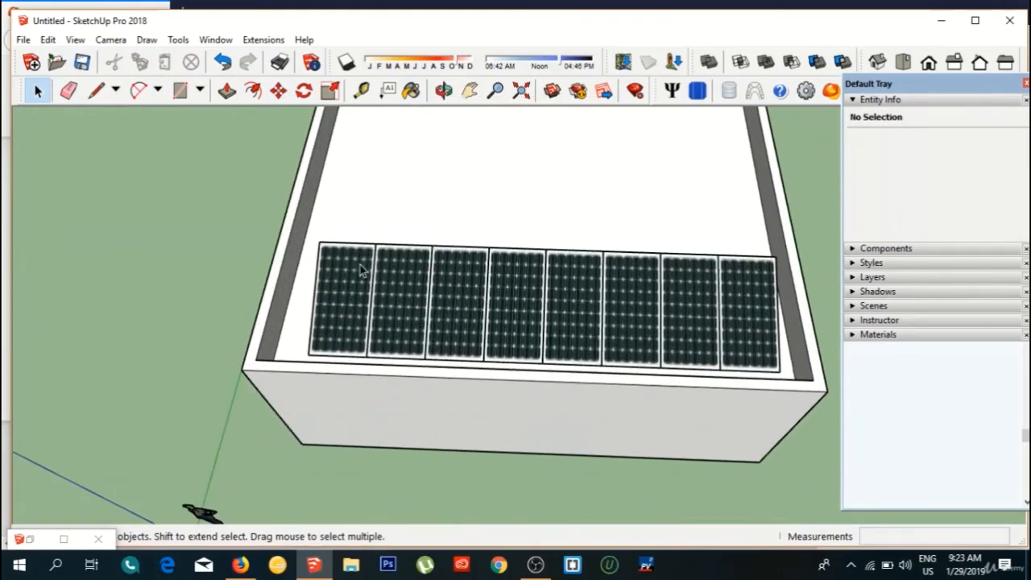
left_click(362, 268)
left_click(400, 277, "shift")
left_click(458, 282, "shift")
left_click(512, 284, "shift")
left_click(629, 295, "shift")
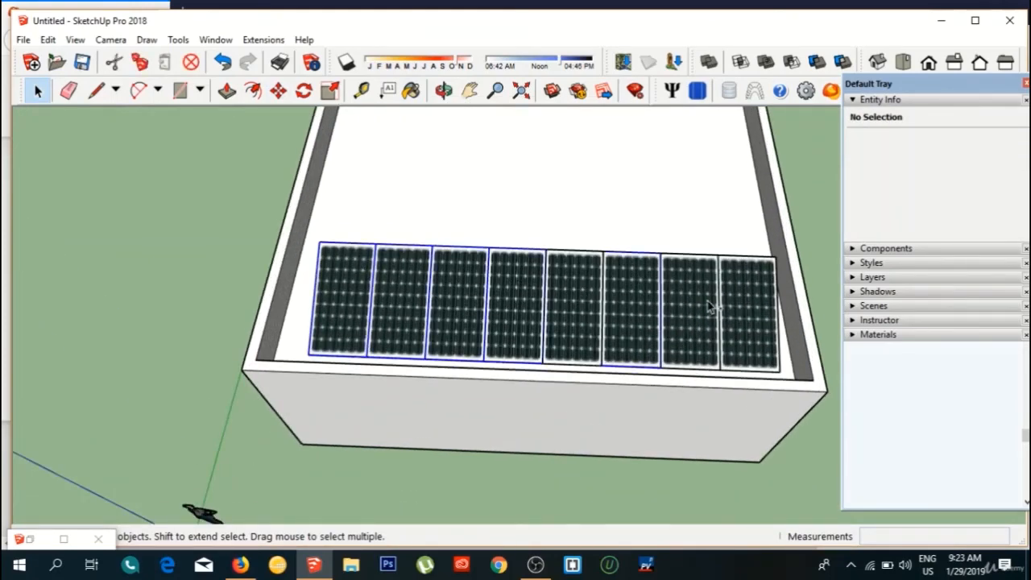
left_click(707, 301, "ctrl")
left_click(735, 301, "ctrl")
left_click(594, 291, "ctrl")
scroll(586, 308, "down", 1)
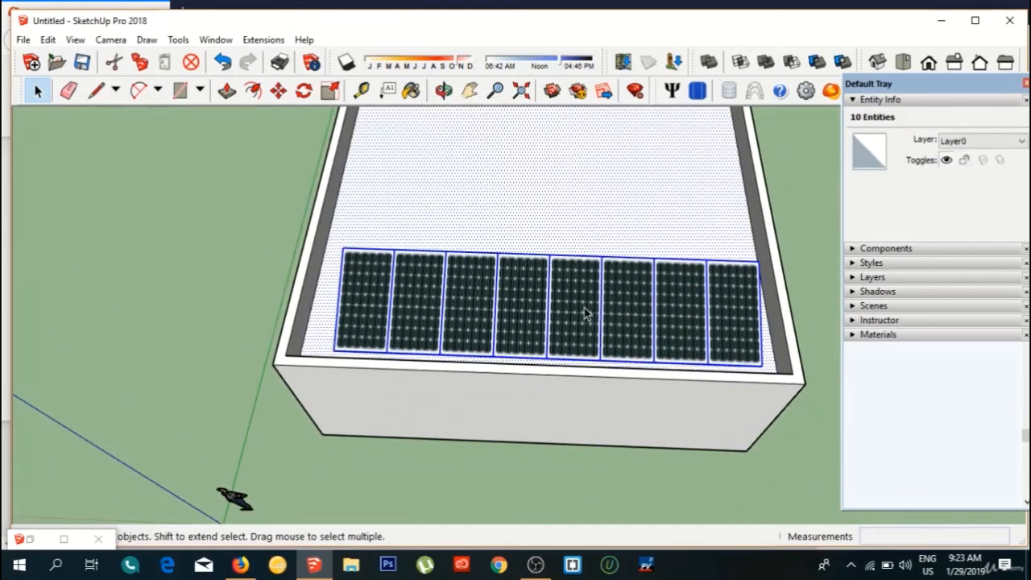
Step: Select all eight panels in the front row and copy them 2.00 m towards the back, corner to corner
left_click(628, 306)
left_click(683, 304, "ctrl")
left_click(742, 303, "ctrl")
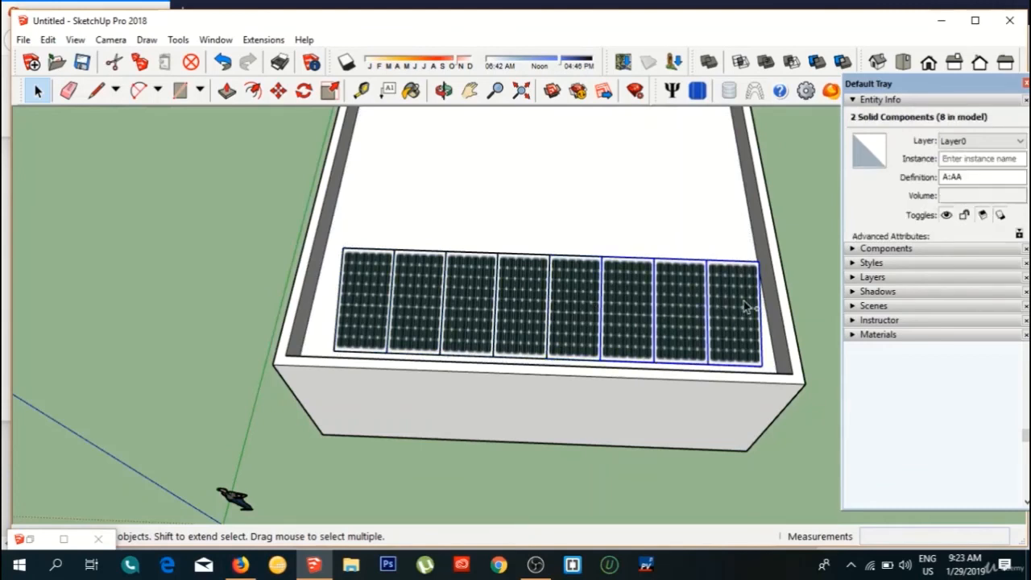
left_click(564, 304, "ctrl")
left_click(523, 299, "ctrl")
left_click(469, 294, "ctrl")
left_click(419, 293, "ctrl")
left_click(378, 294, "ctrl")
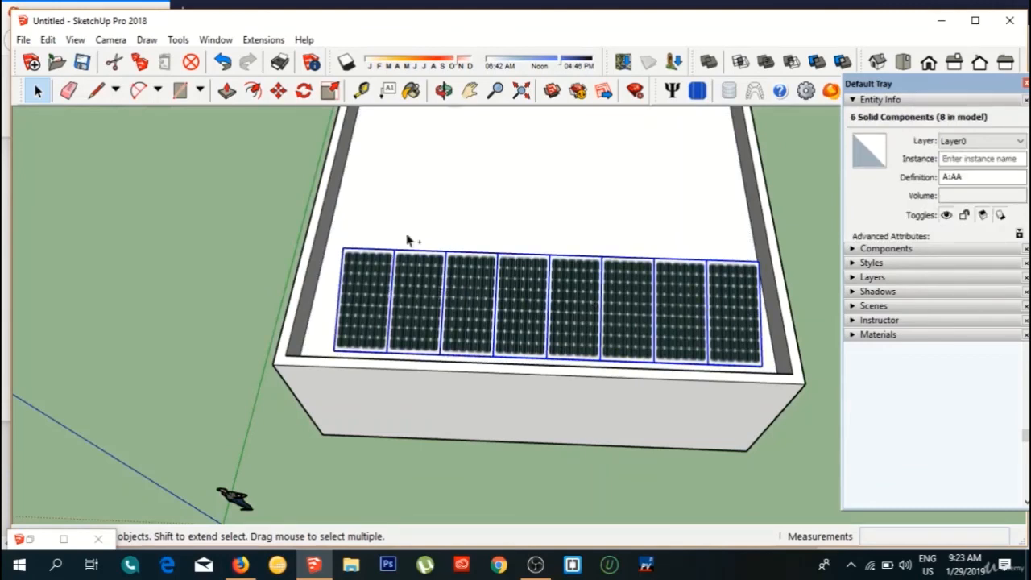
left_click(278, 90)
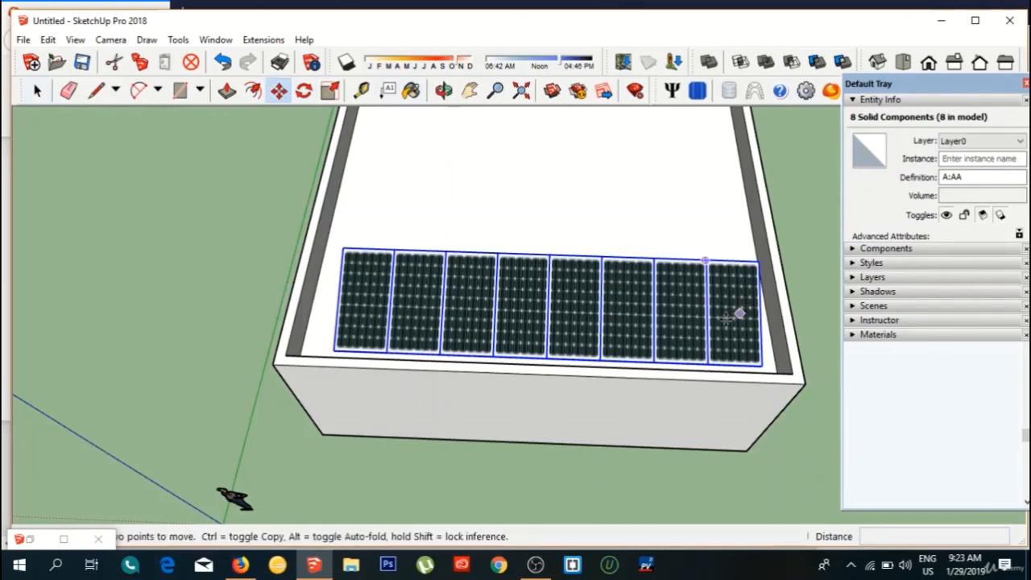
key("ctrl")
left_click(761, 365)
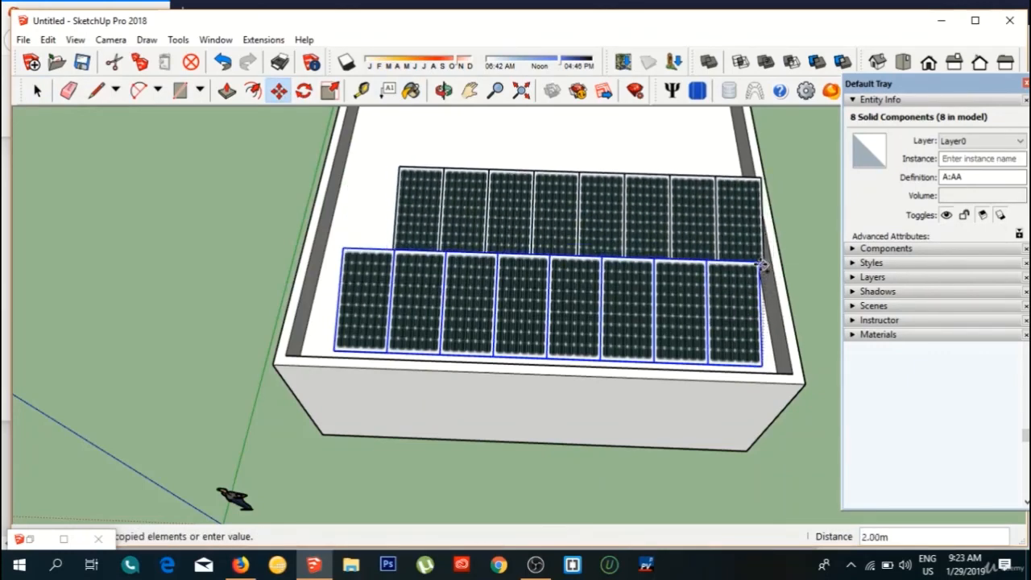
left_click(758, 260)
Step: Copy the second row of eight another 2.00 m towards the back to form a third adjoining row
type("2x")
key("Return")
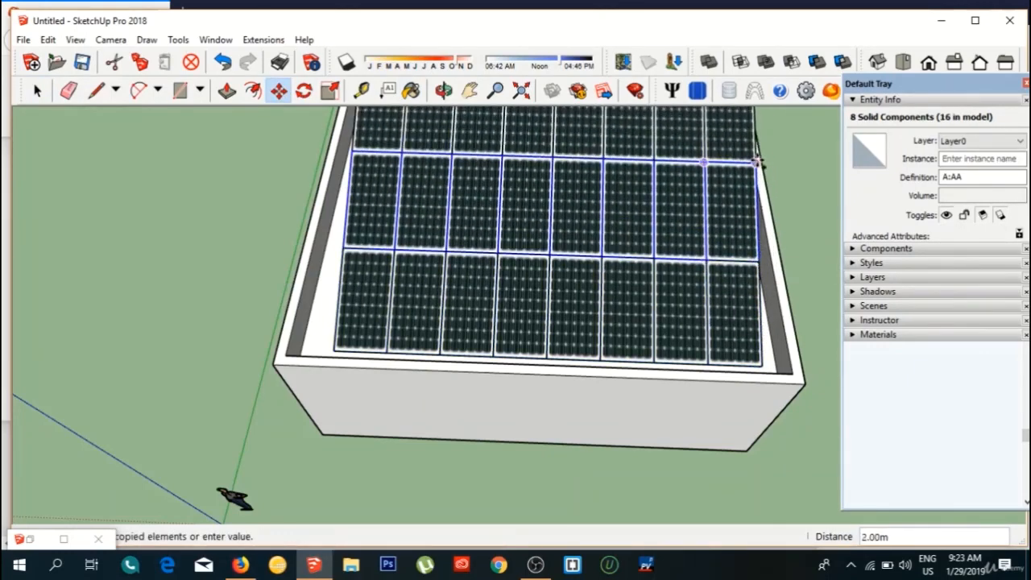
scroll(705, 365, "down", 3)
scroll(705, 365, "down", 2)
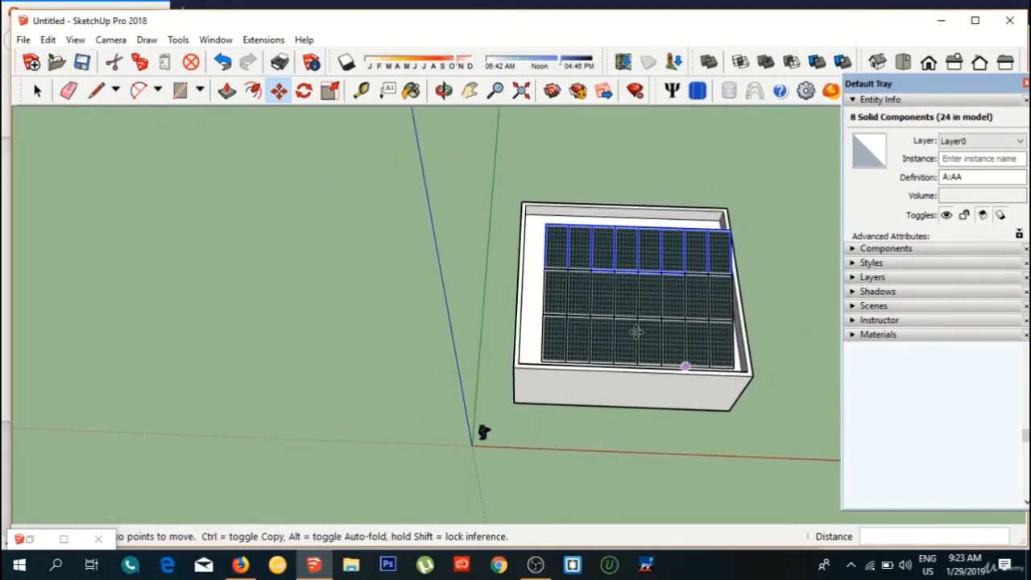
Step: Undo all the panel copies, leaving only the single panel in the front corner of the roof
scroll(557, 314, "up", 4)
key("ctrl+z")
key("ctrl+z")
key("ctrl+z")
key("ctrl+z")
key("ctrl+z")
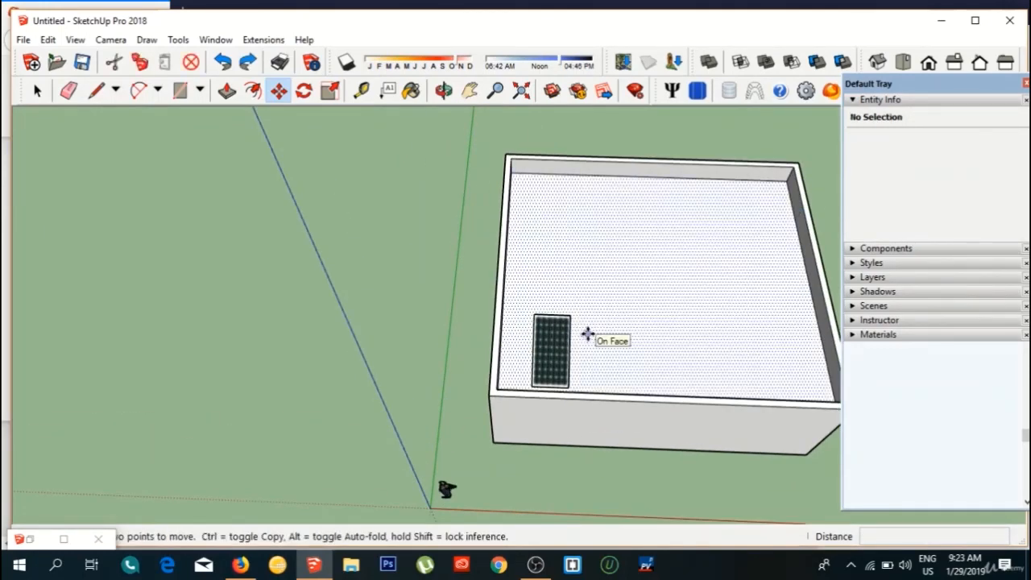
middle_click_drag(587, 333, 368, 331, "shift")
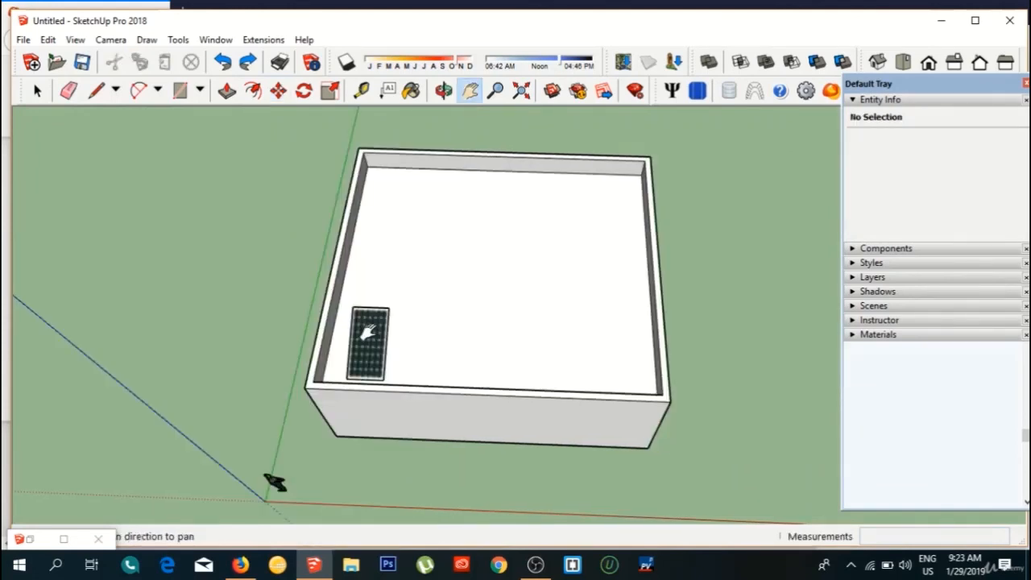